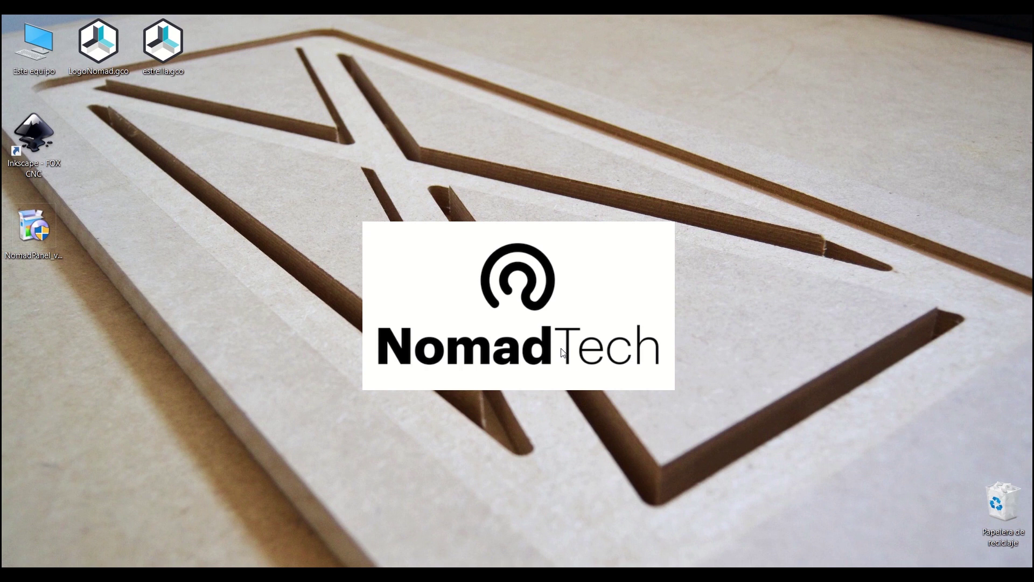
Install NomadPanel 1.1.1 with the setup wizard, then launch it from its desktop shortcut
left_click(536, 340)
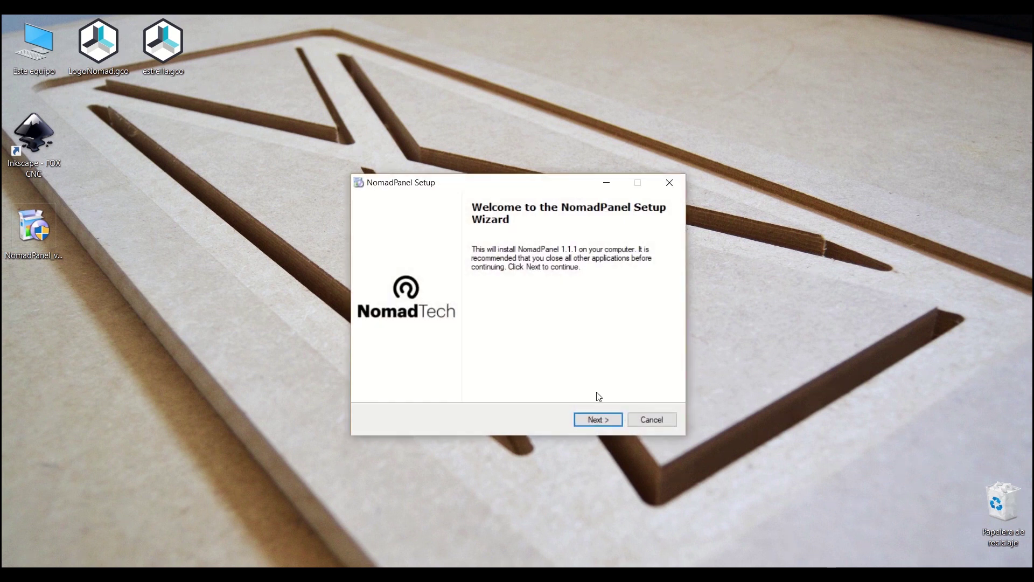
left_click(604, 424)
left_click(601, 420)
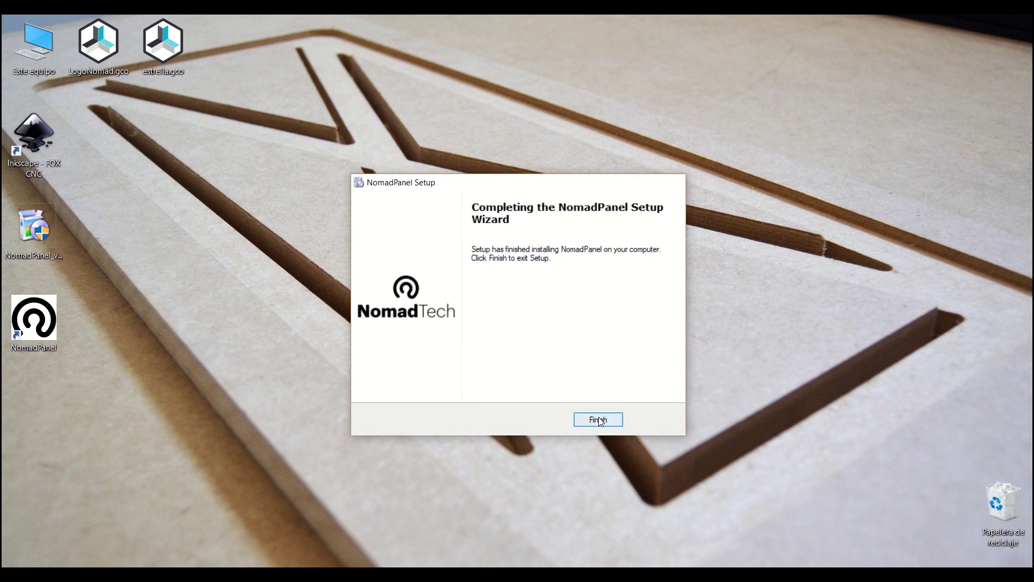
left_click(601, 421)
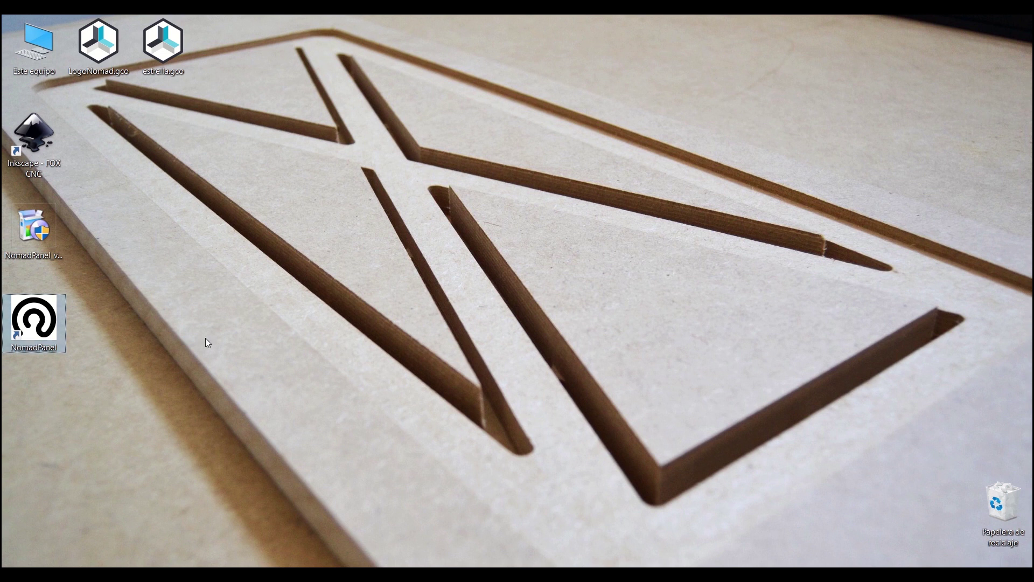
left_click(205, 338)
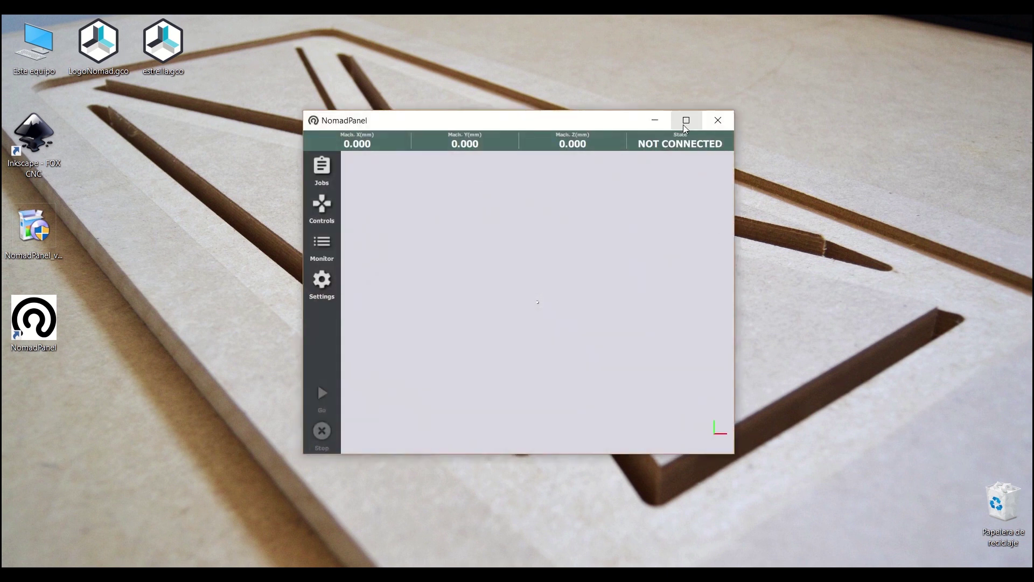
Maximize the NomadPanel window and orbit, pan and zoom around the cutting tool model
left_click(686, 118)
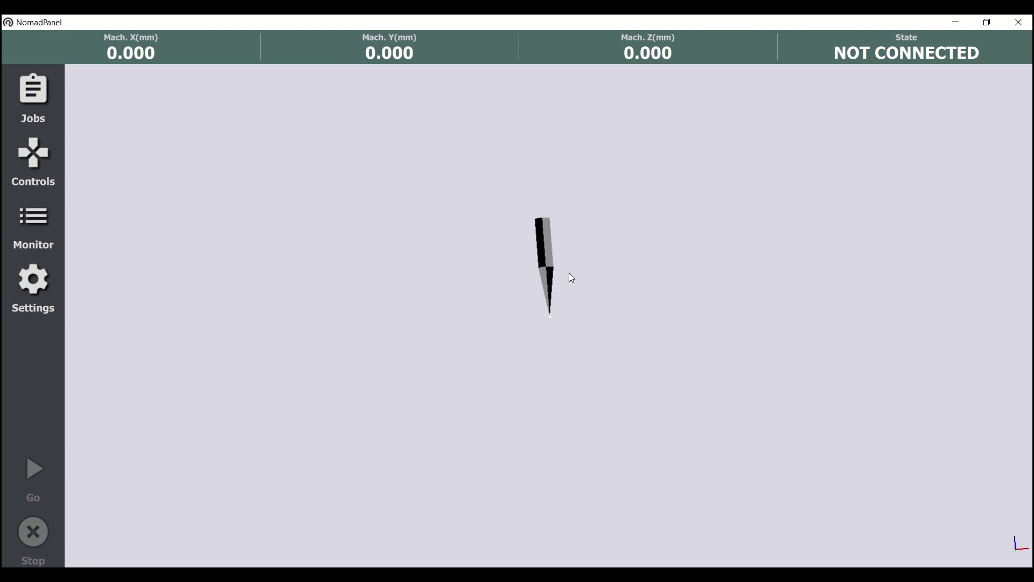
left_click_drag(515, 312, 497, 338)
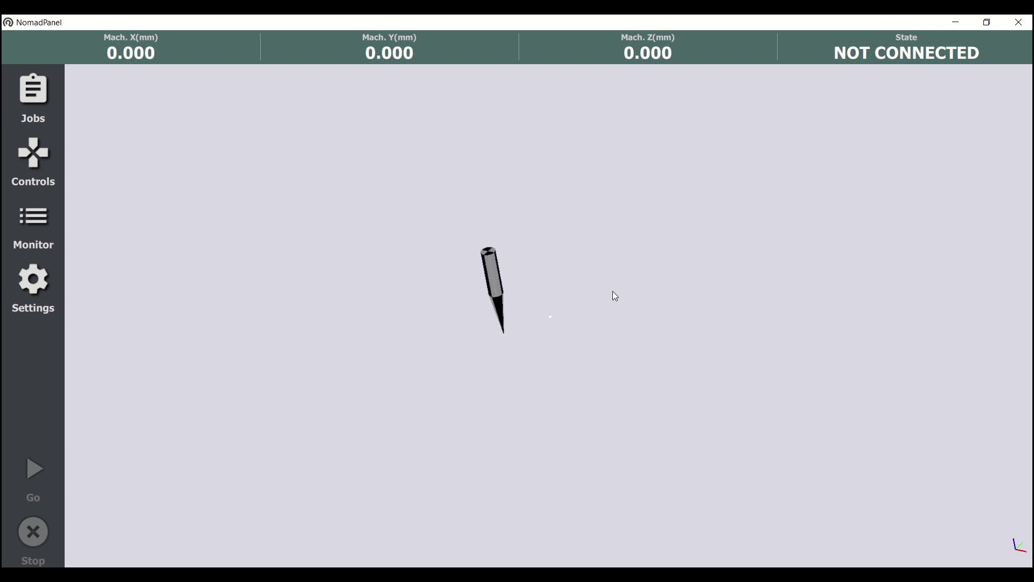
scroll(611, 288, "down", 3)
left_click_drag(557, 261, 609, 270)
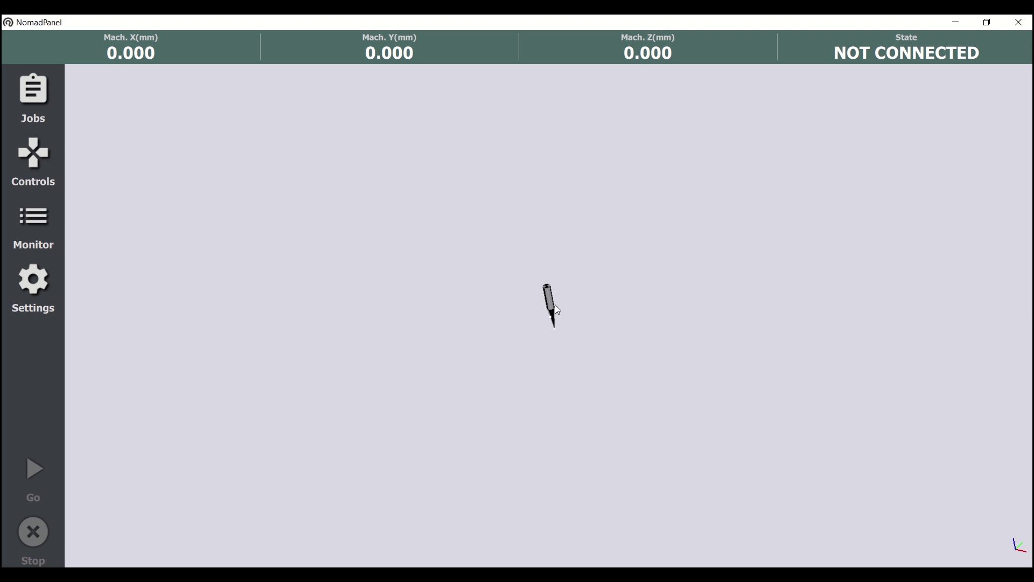
scroll(546, 307, "up", 5)
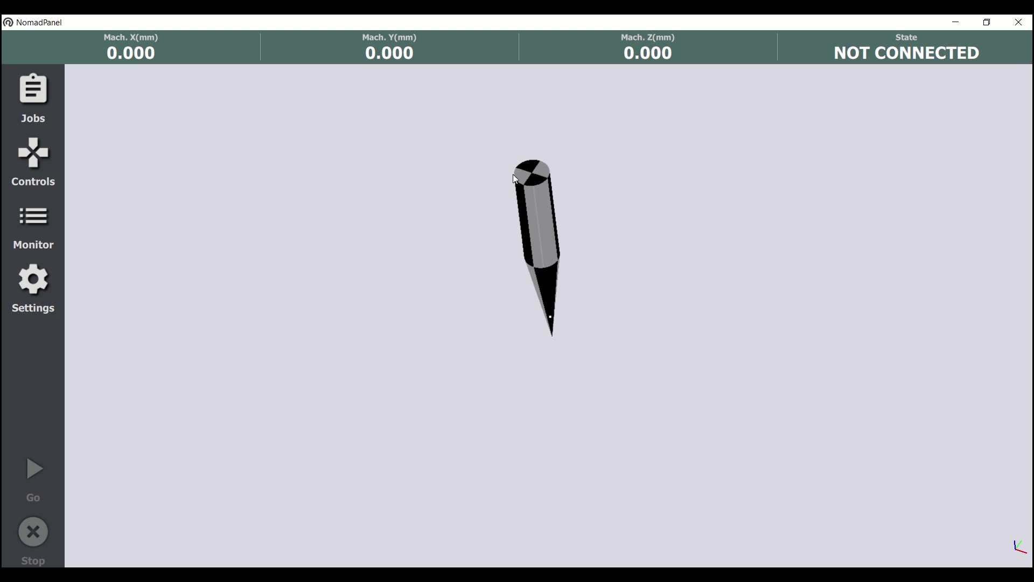
mouse_move(539, 295)
left_mouse_down()
mouse_move(565, 284)
mouse_move(541, 214)
mouse_move(516, 241)
mouse_move(546, 307)
left_mouse_up()
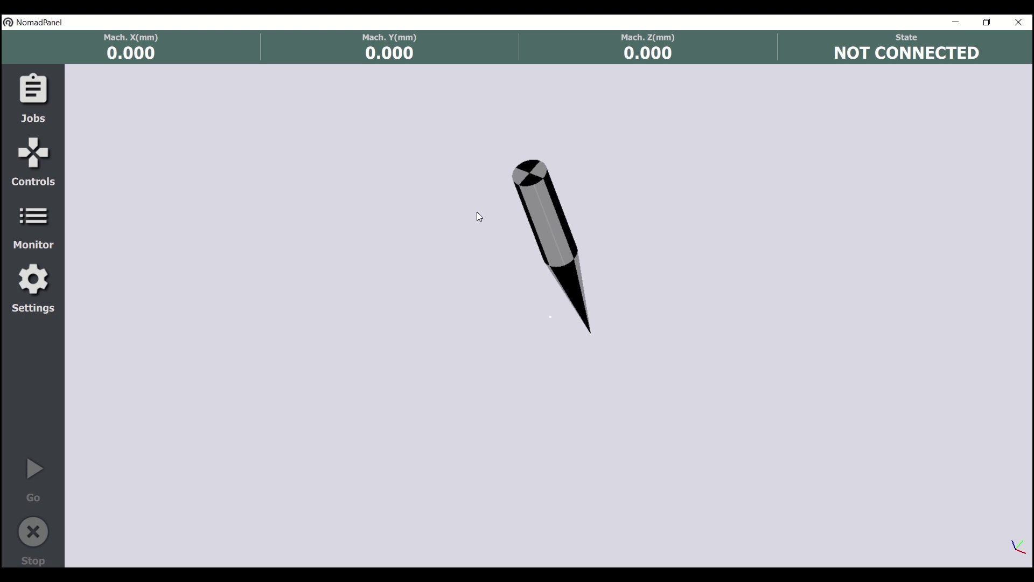
left_click_drag(478, 218, 509, 251)
mouse_move(557, 290)
left_mouse_down()
mouse_move(576, 296)
mouse_move(566, 228)
left_mouse_up()
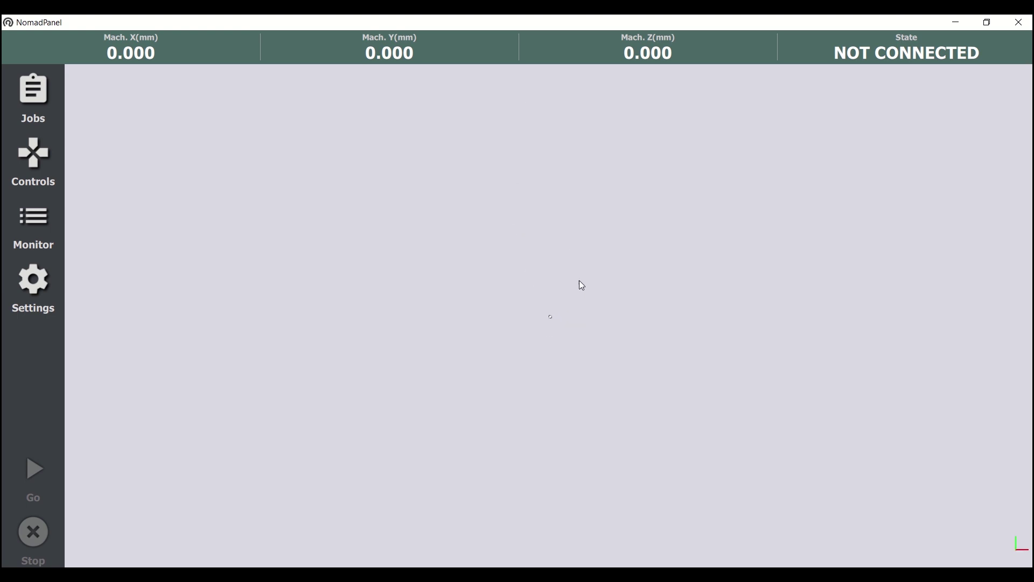
scroll(578, 281, "up", 5)
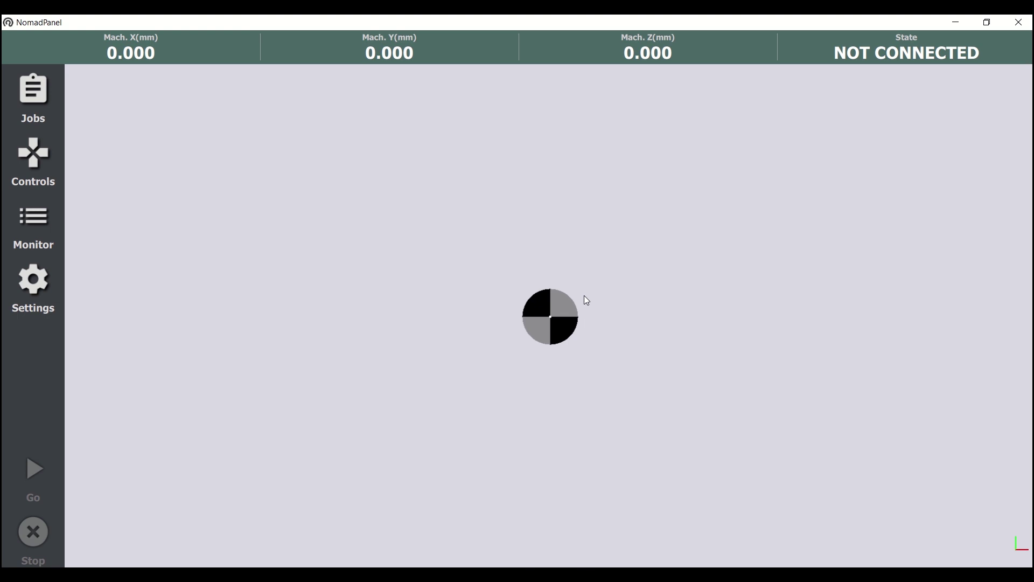
scroll(586, 299, "down", 5)
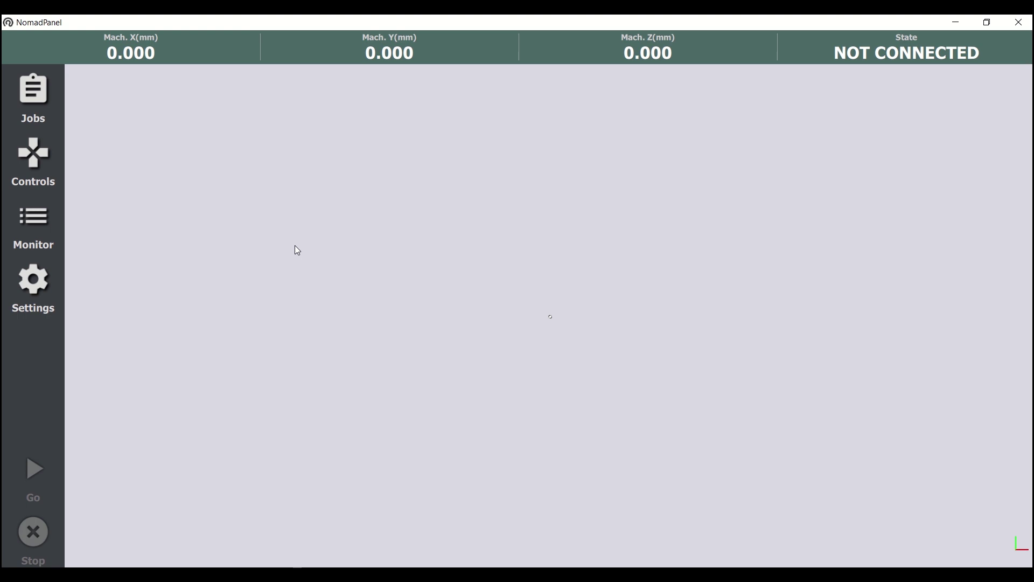
Connect NomadPanel to the machine on COM7 so it reads IDLE, then show the Jobs page
left_click(37, 284)
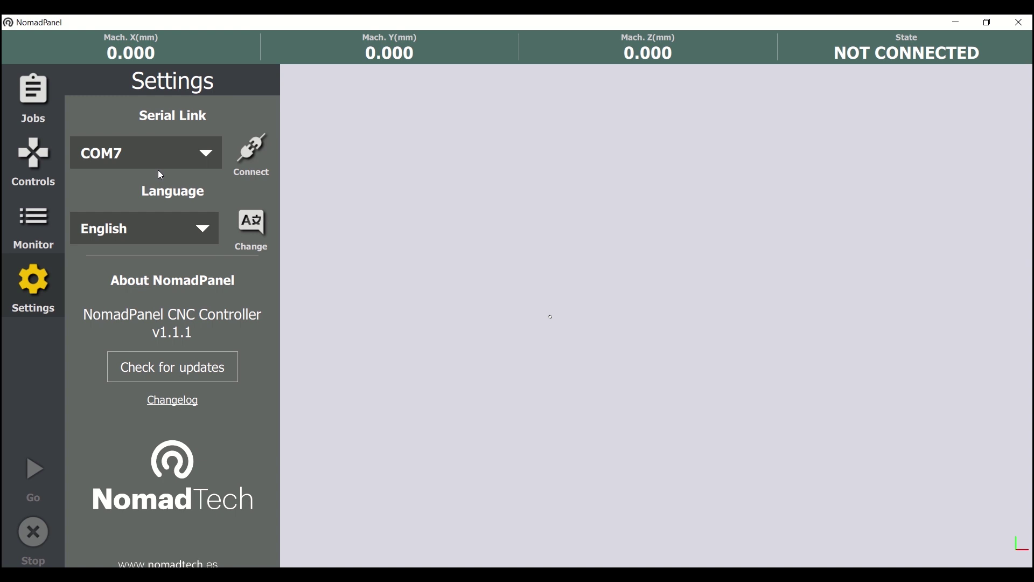
left_click(250, 157)
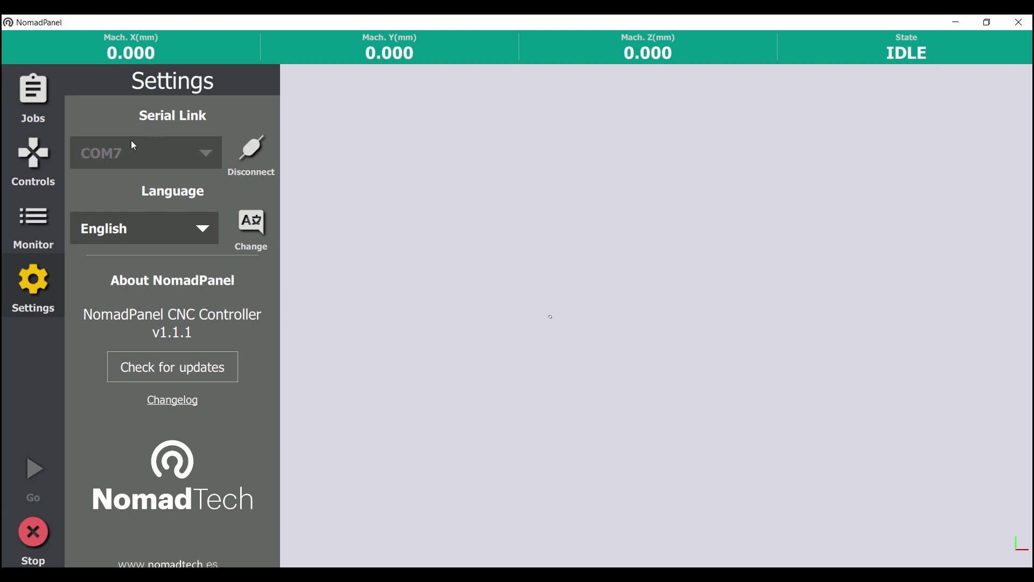
left_click(39, 100)
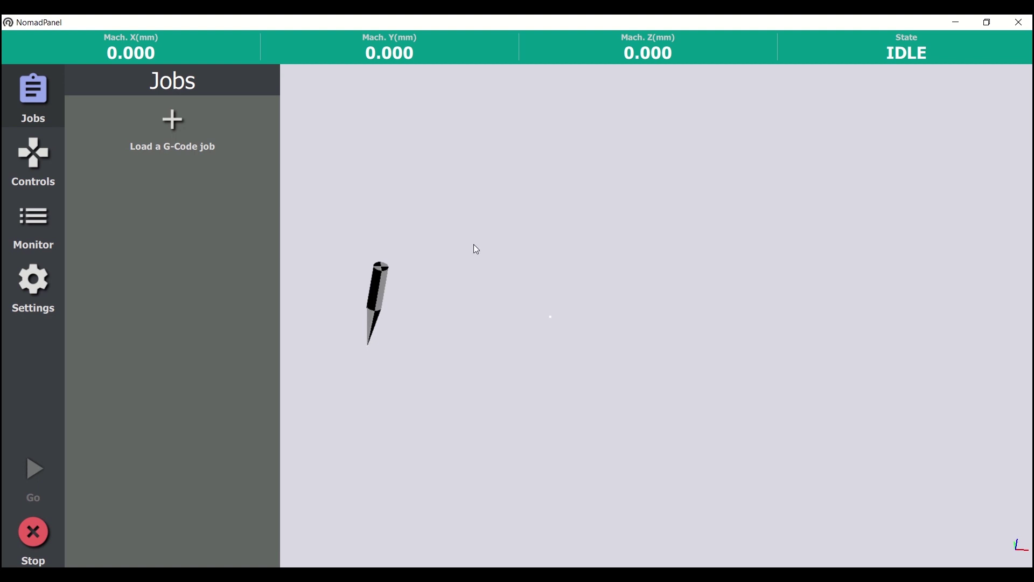
Load LogoNomad.gco from the Escritorio folder as a job (1592 lines)
left_click(172, 128)
left_click(70, 176)
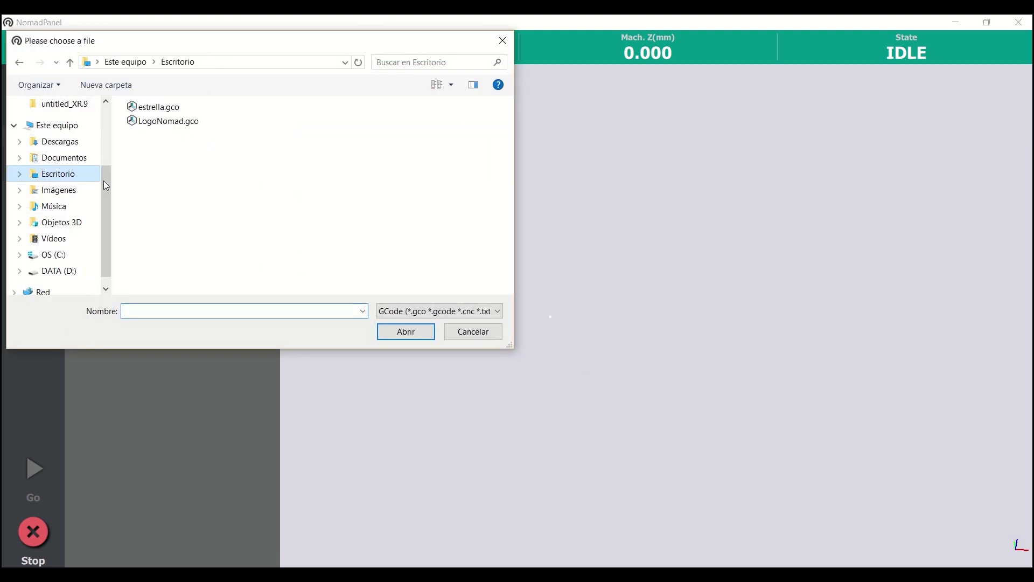
double_click(184, 125)
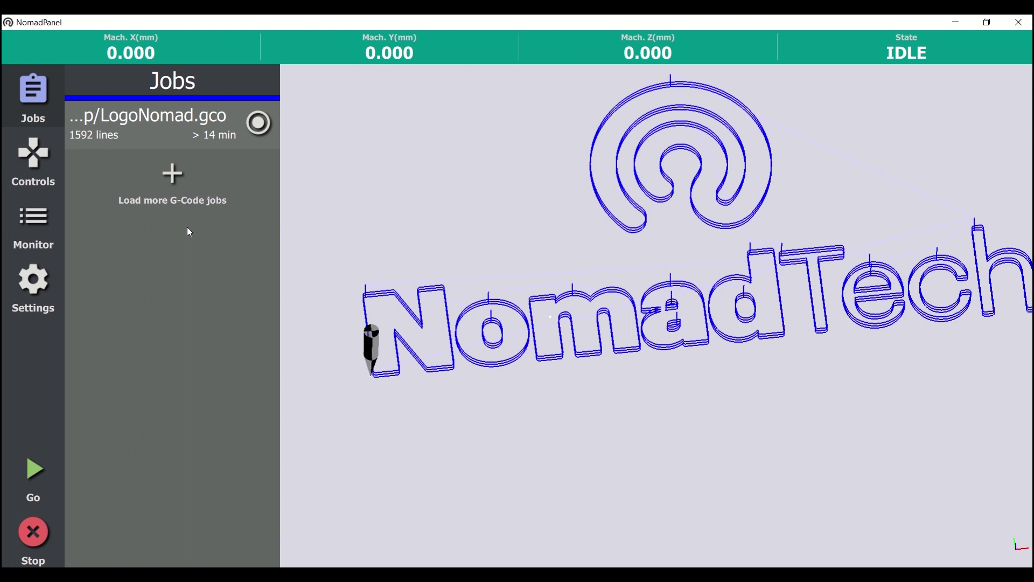
Add estrella.gco from Escritorio as a second job and zoom in on both toolpaths
left_click(174, 181)
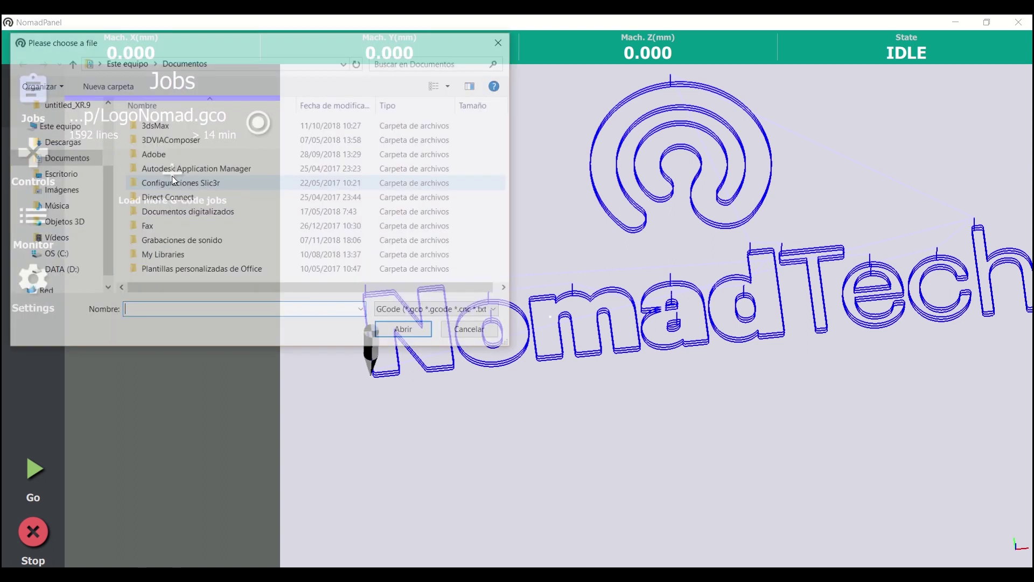
left_click(75, 175)
double_click(174, 115)
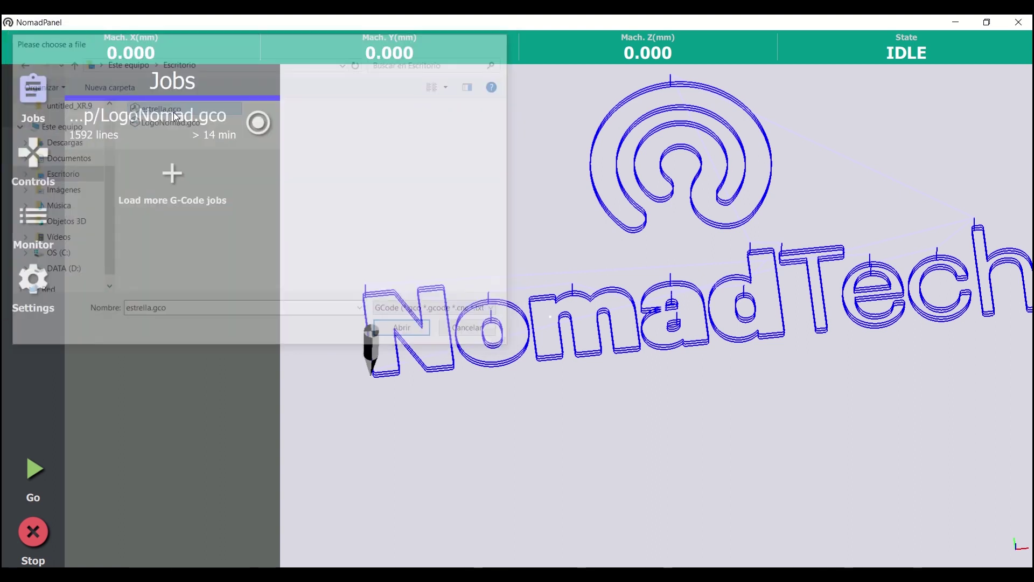
scroll(416, 290, "up", 8)
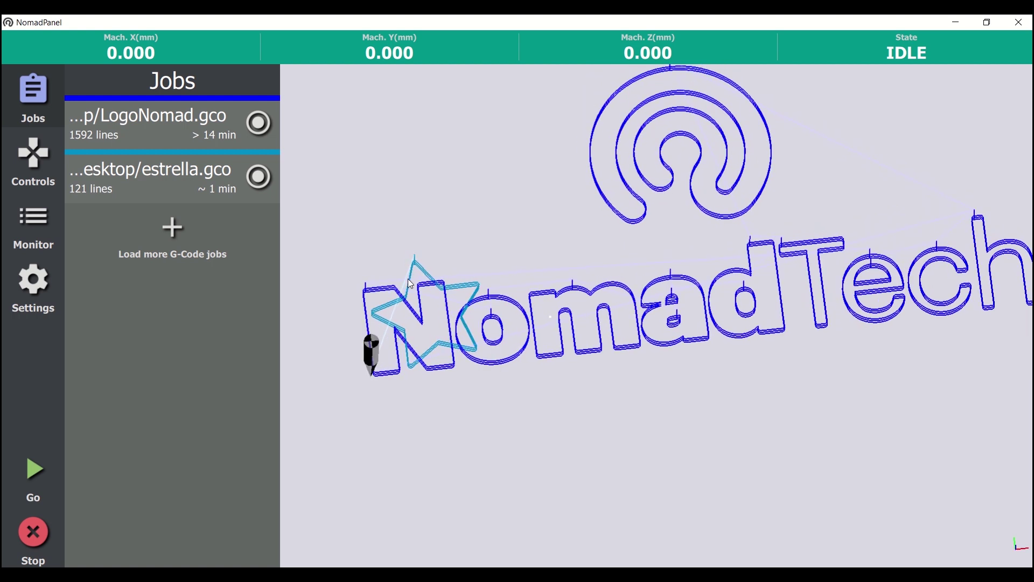
scroll(450, 275, "down", 5)
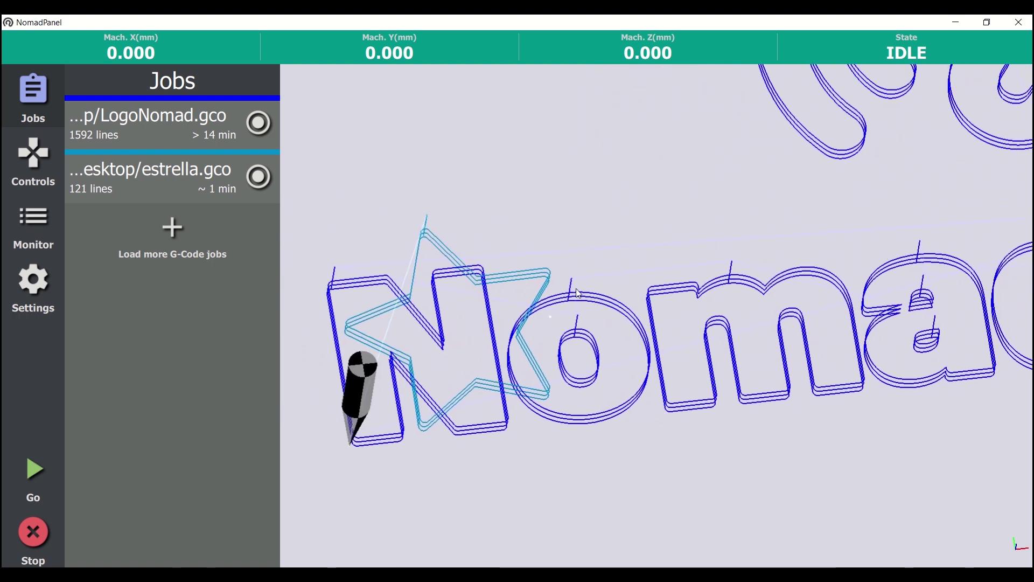
scroll(537, 312, "up", 1)
scroll(537, 312, "up", 3)
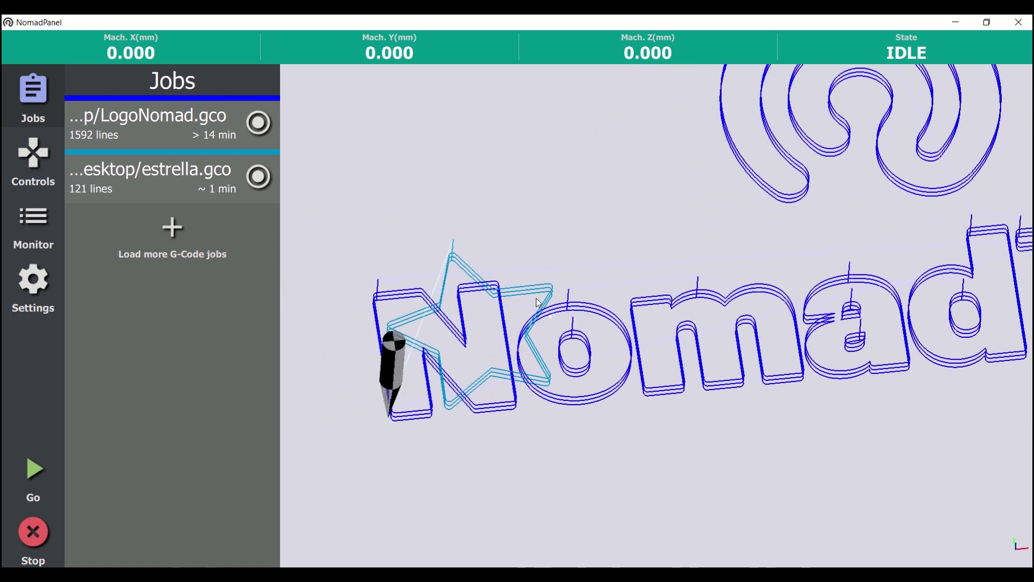
scroll(532, 295, "down", 1)
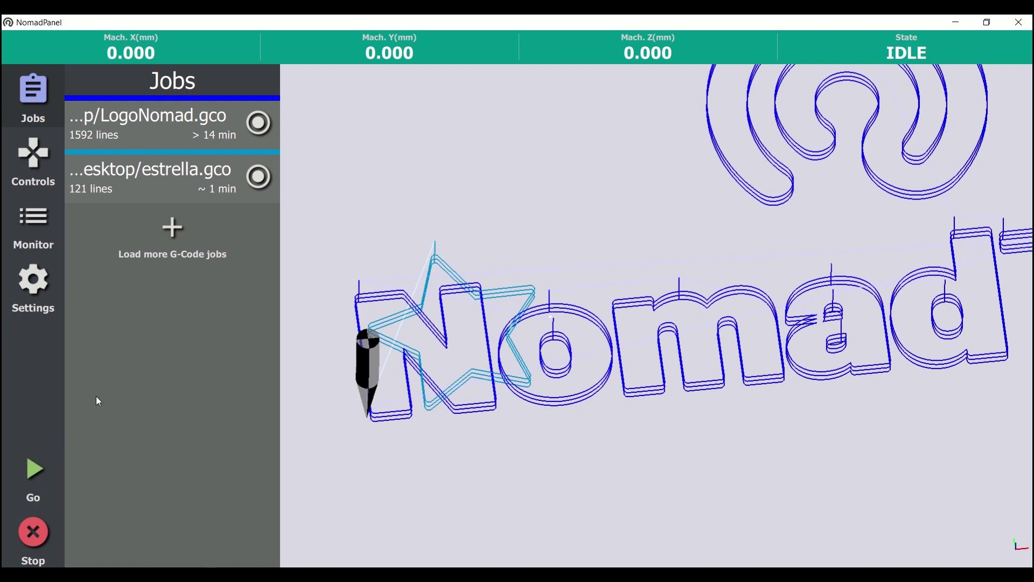
Review both jobs' origin details, then cycle the LogoNomad toolpath colour to red
left_click(199, 121)
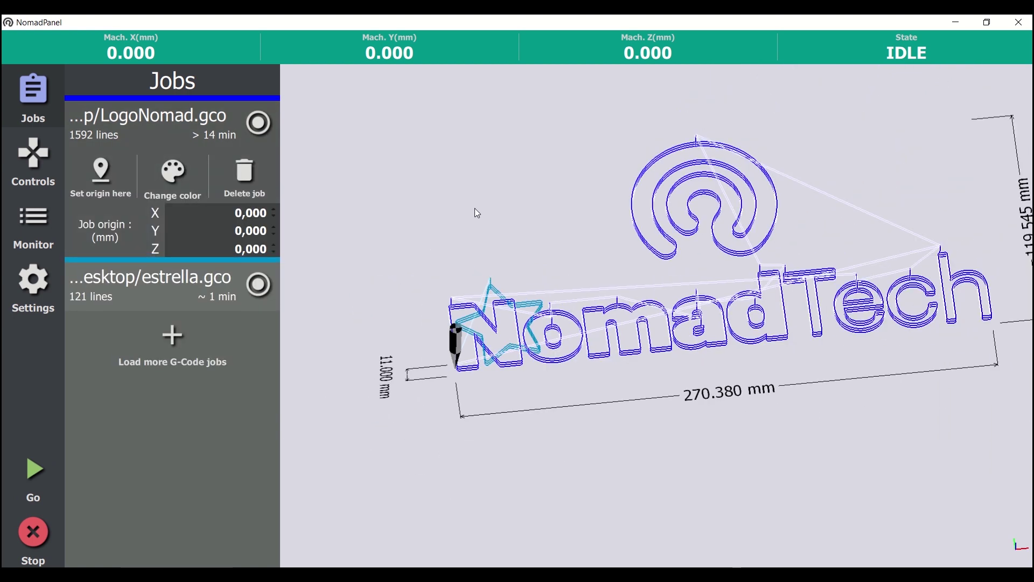
left_click(193, 278)
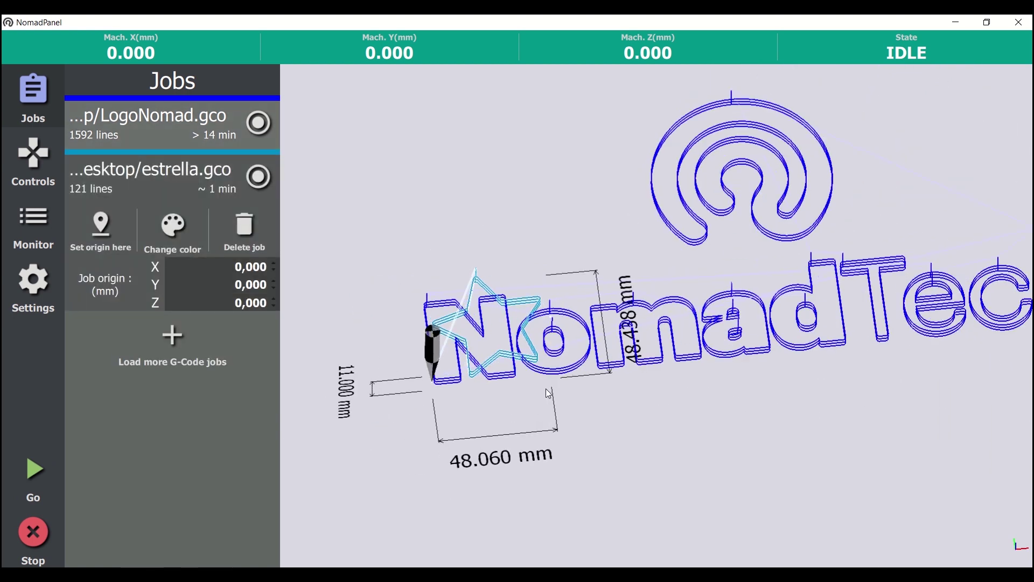
left_click(190, 135)
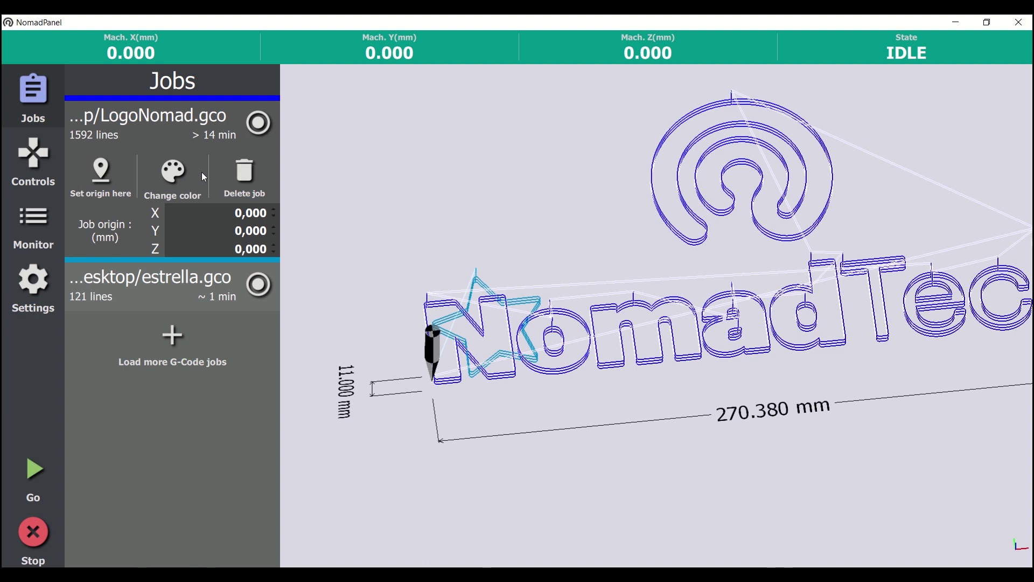
left_click(177, 170)
left_click(177, 170)
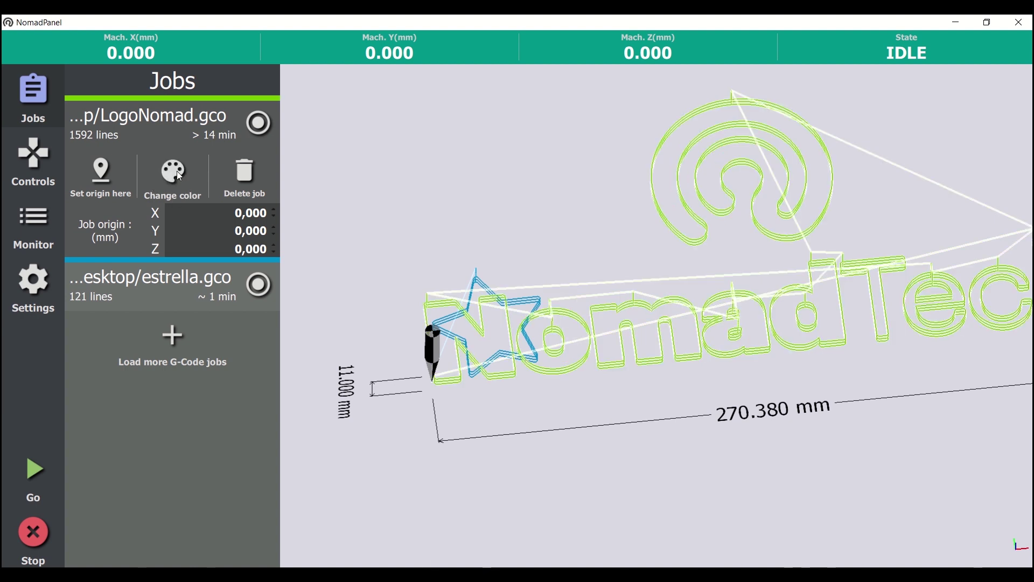
left_click(177, 171)
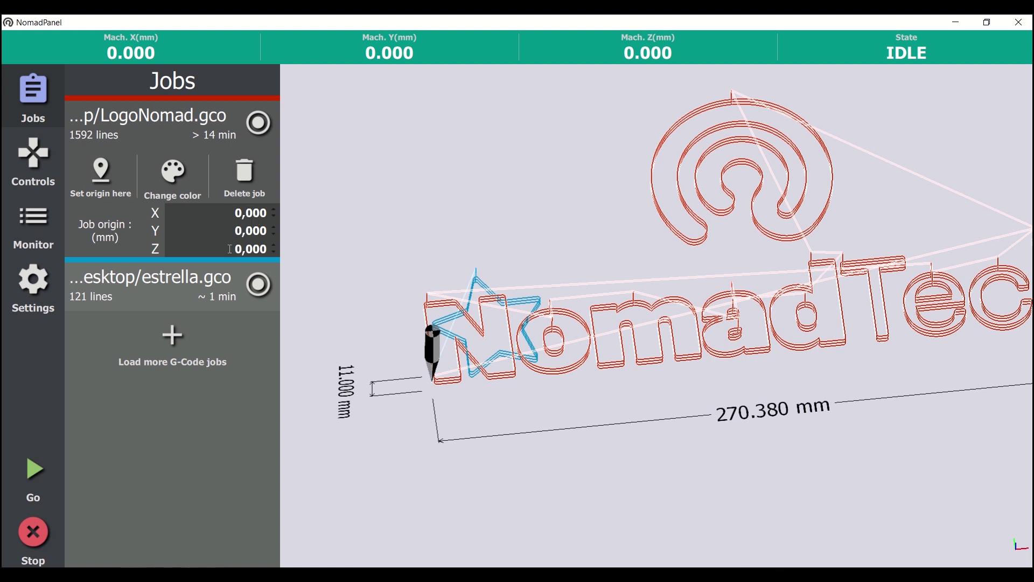
Inspect the LogoNomad job's X, Y and Z origin values
double_click(243, 213)
double_click(243, 232)
double_click(243, 243)
double_click(254, 214)
double_click(268, 224)
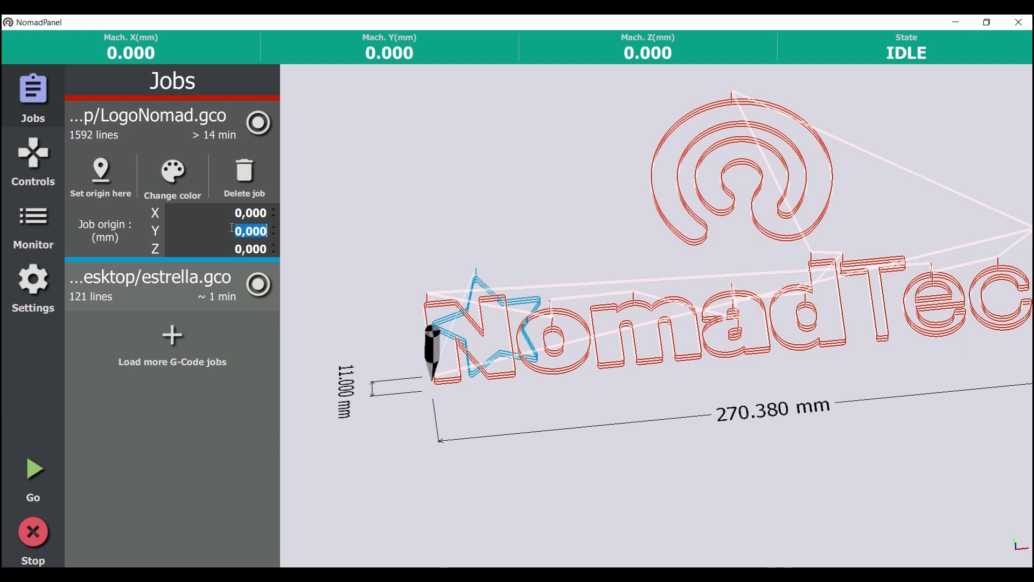
Open the estrella job's settings and inspect its origin fields
left_click(216, 279)
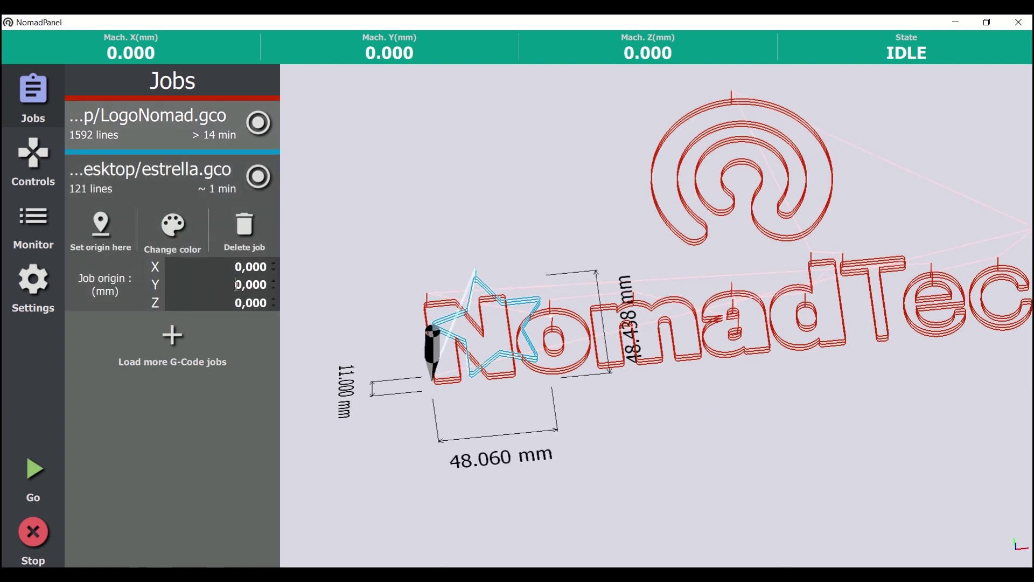
scroll(236, 284, "up", 5)
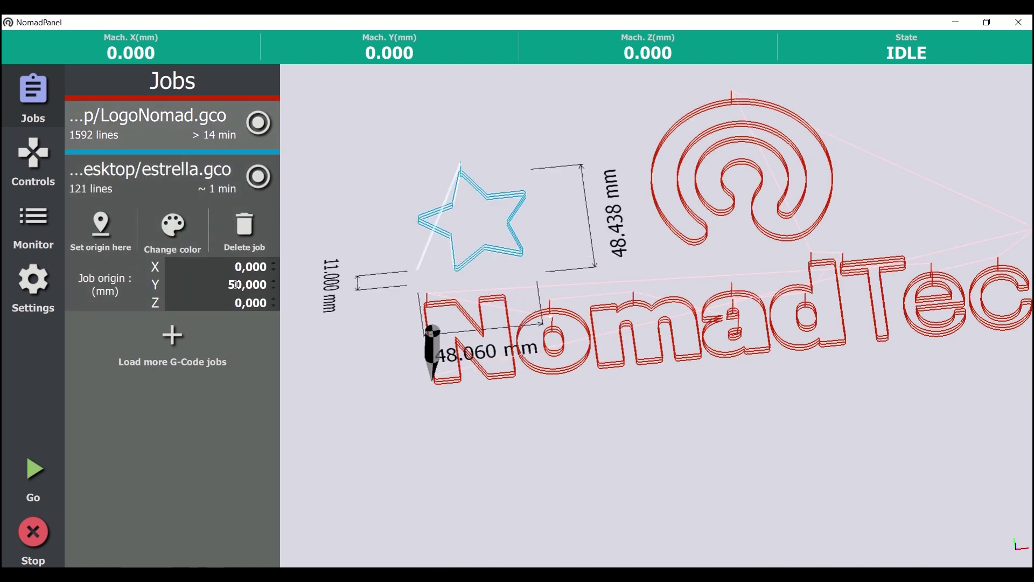
scroll(235, 284, "down", 5)
left_click(231, 302)
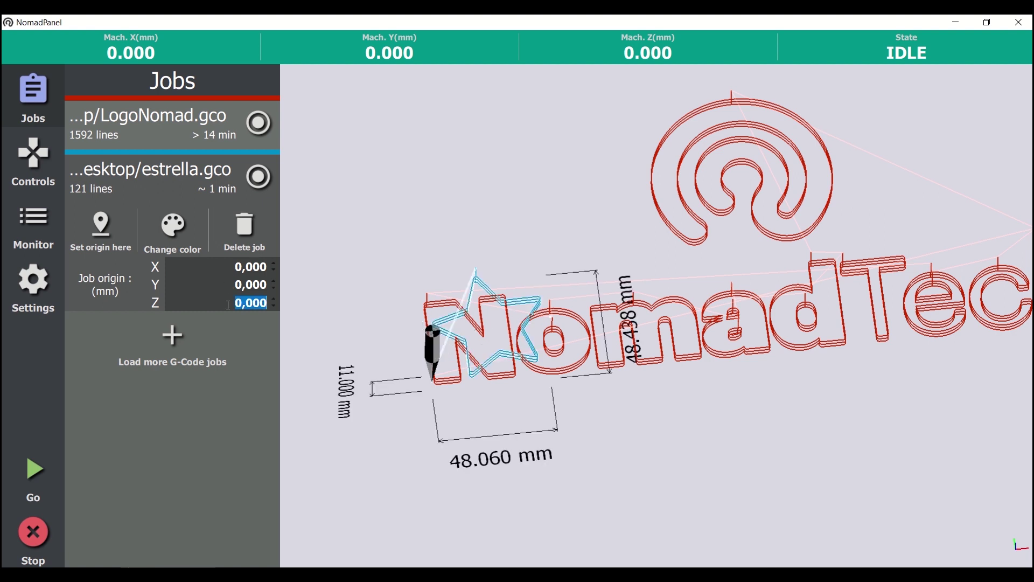
left_click(229, 268)
scroll(233, 266, "up", 1)
scroll(232, 267, "down", 1)
Try an 80 mm Y origin for the estrella job, then reset its origin to zero
left_click(233, 283)
type("8")
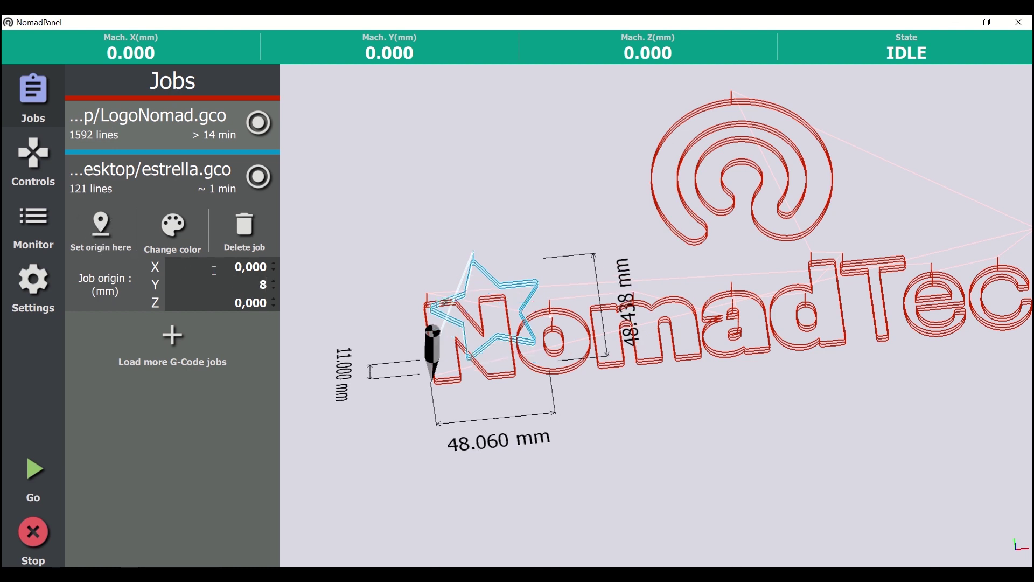
type("0")
left_click(225, 266)
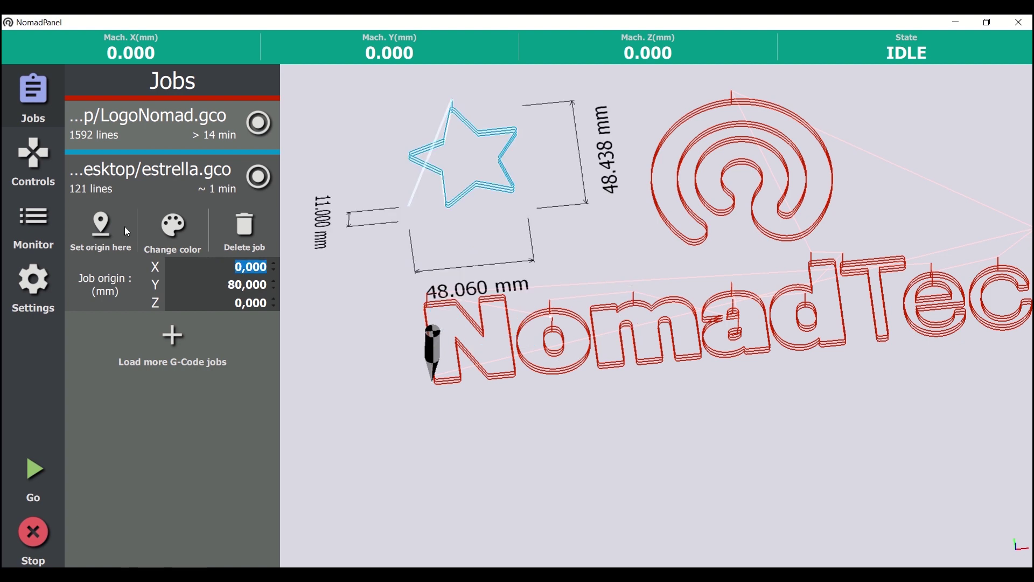
left_click(102, 227)
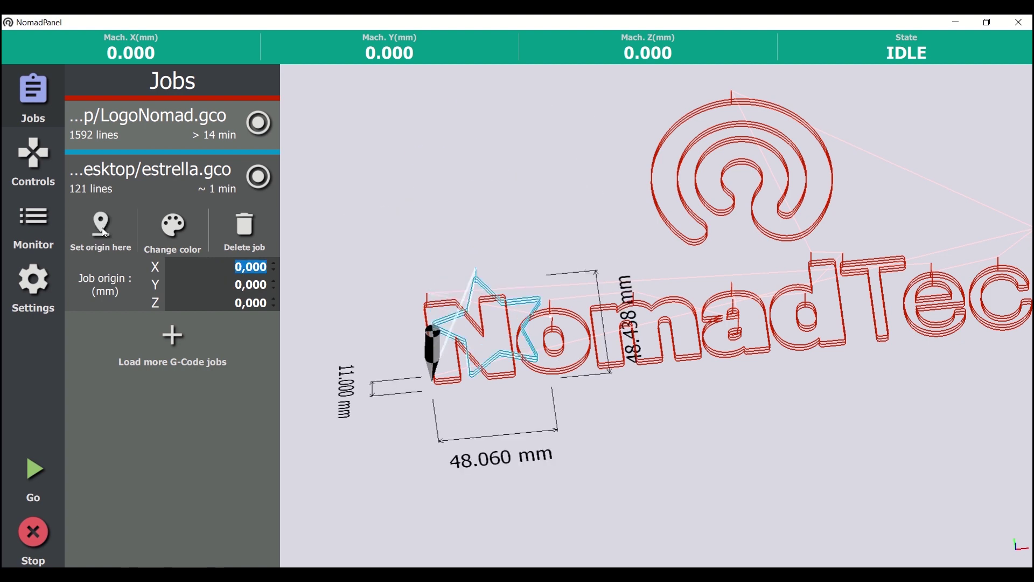
left_click(226, 279)
type("80")
left_click(226, 267)
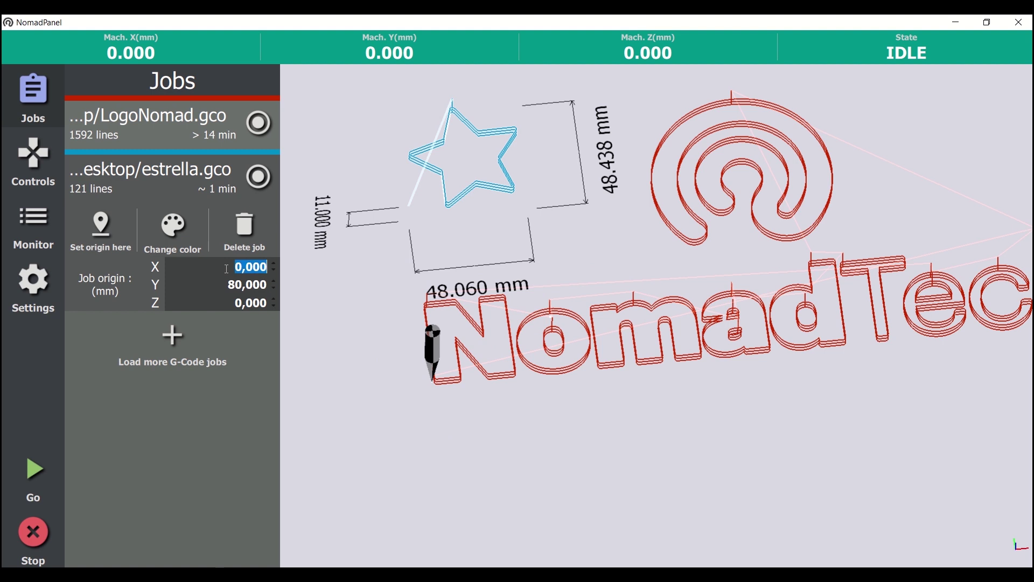
left_click(106, 231)
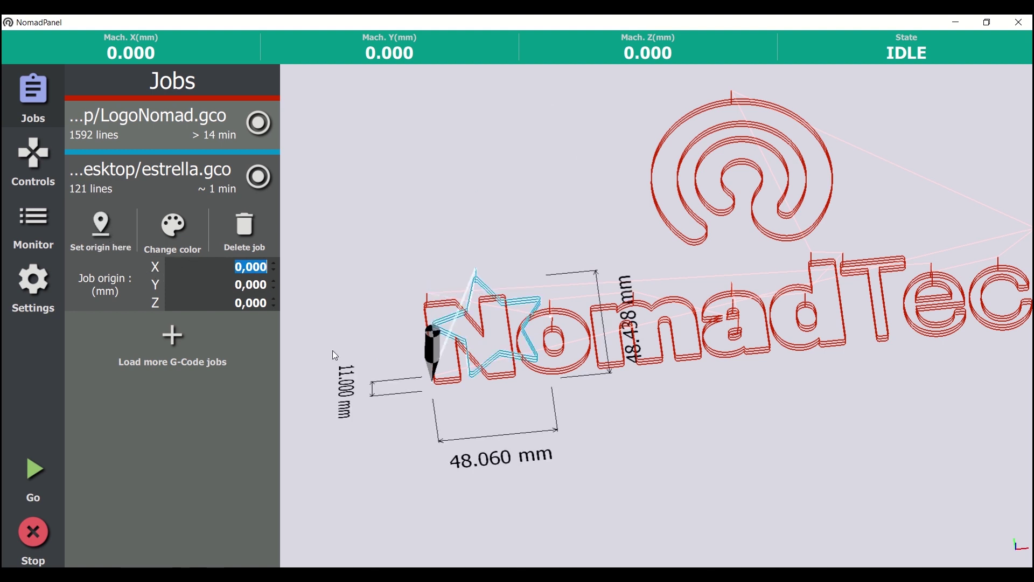
Set the estrella job's Y origin to 50 mm, then show the Controls page
scroll(484, 380, "up", 6)
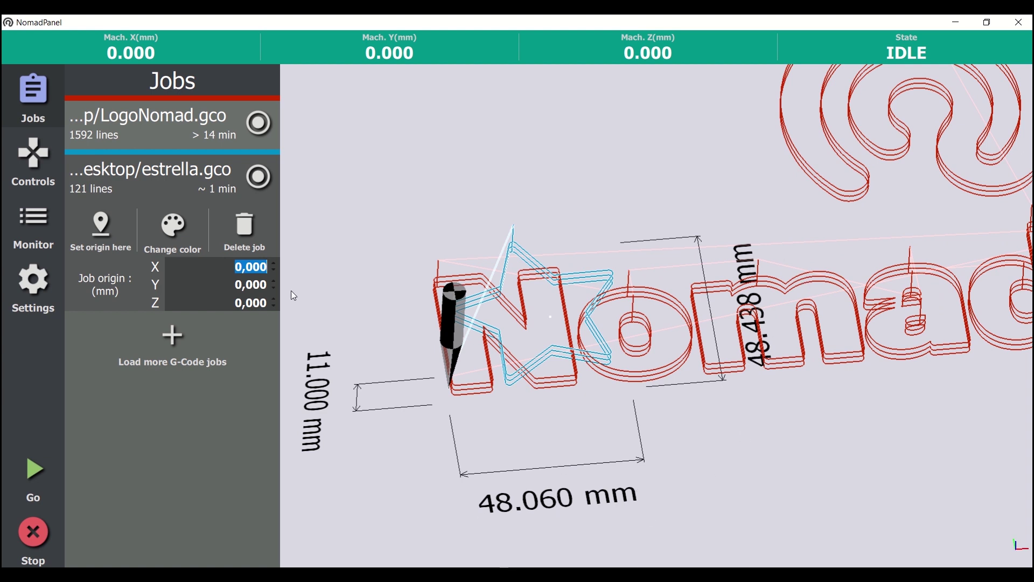
scroll(460, 285, "down", 3)
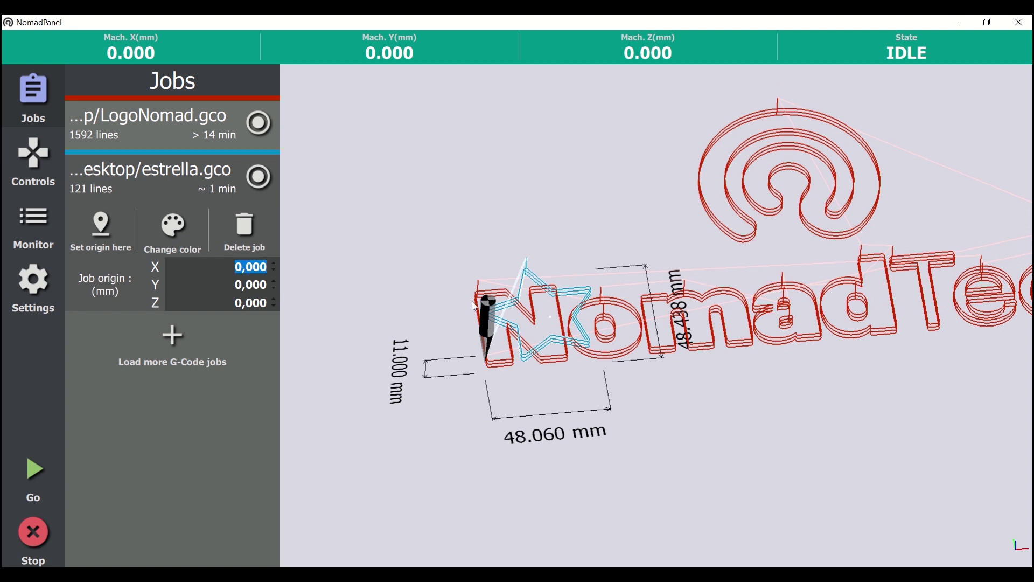
left_click_drag(472, 301, 425, 295)
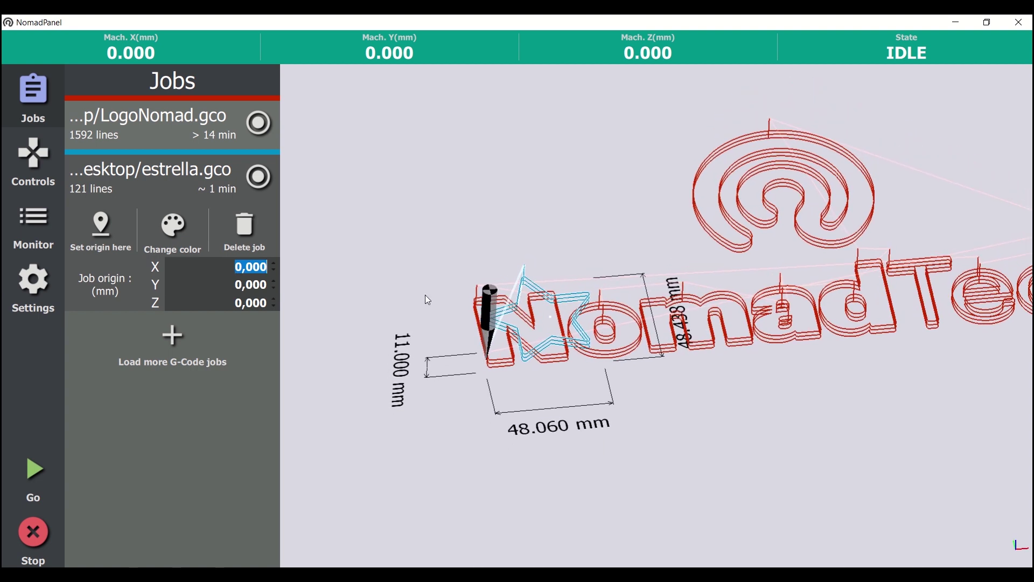
left_click(235, 285)
type("50")
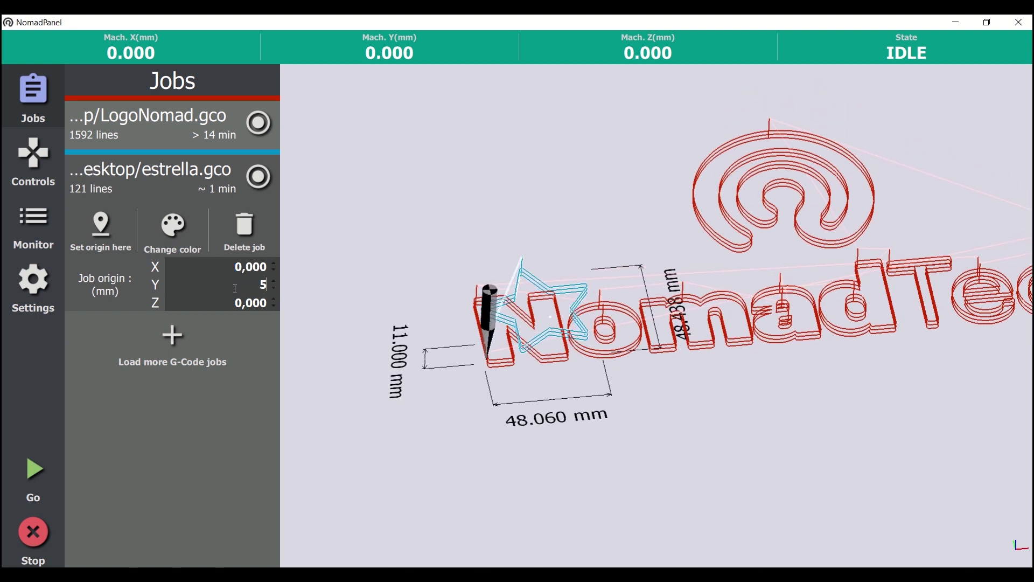
left_click(24, 176)
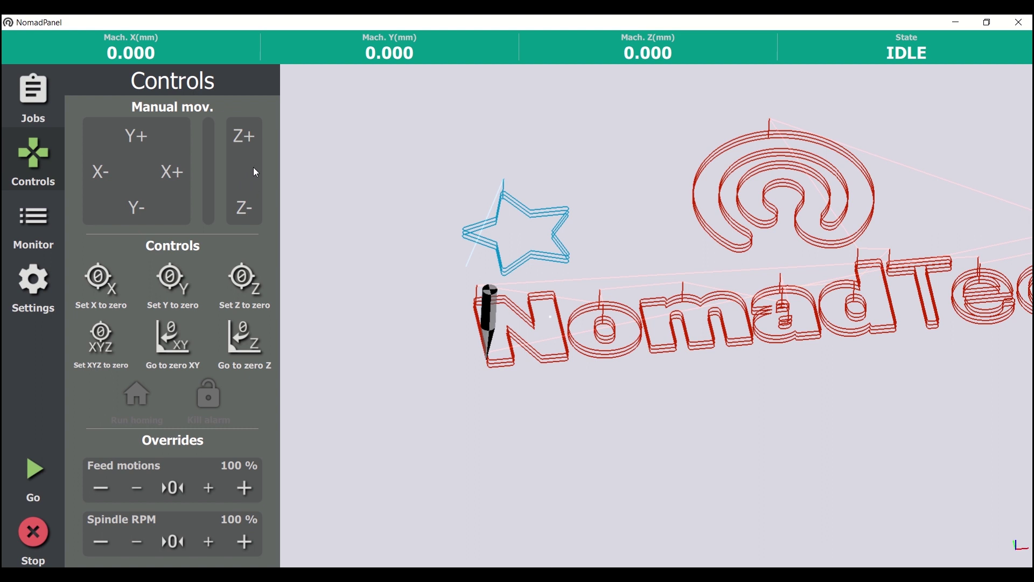
Jog the tool with the arrow keys to X 13.575, Y 17.456 near the star
key("Right")
key("Right")
key("Right")
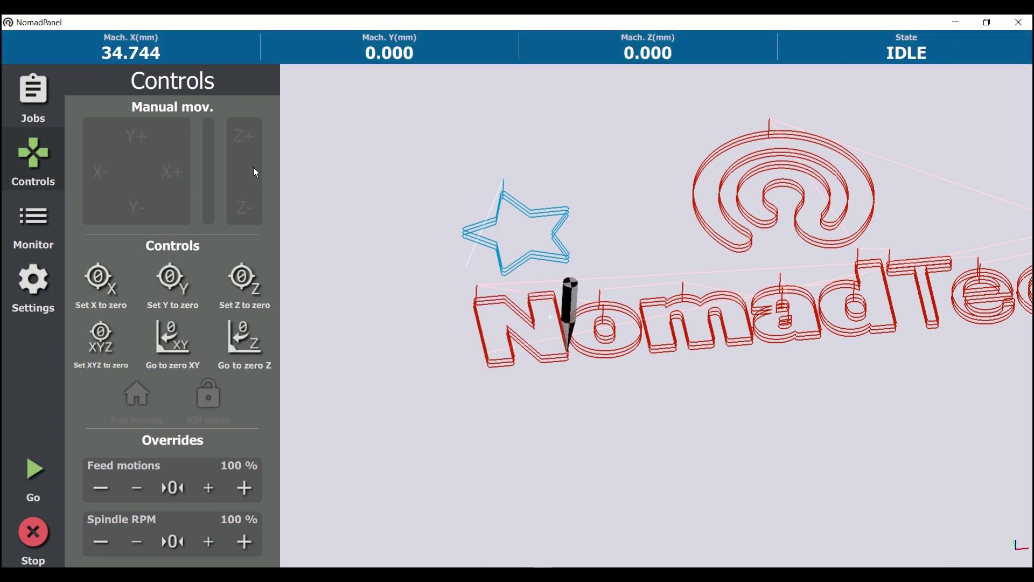
key("Left")
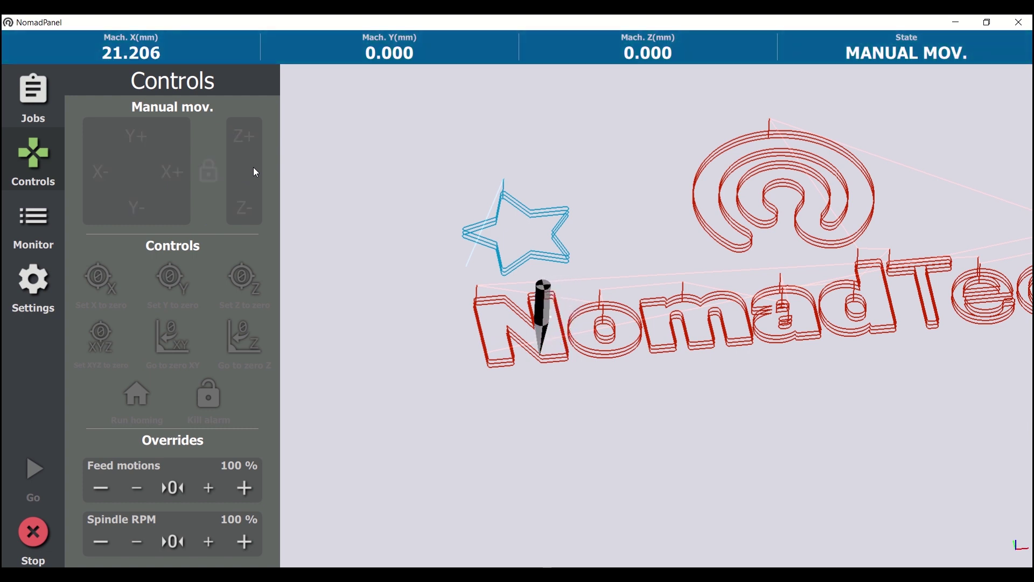
key("Up")
scroll(478, 279, "up", 3)
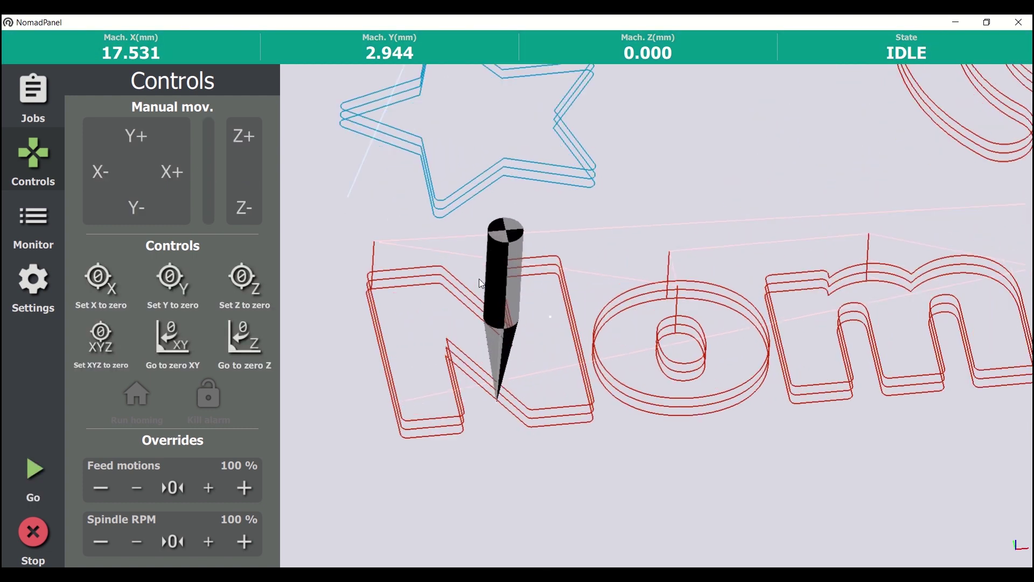
key("Right")
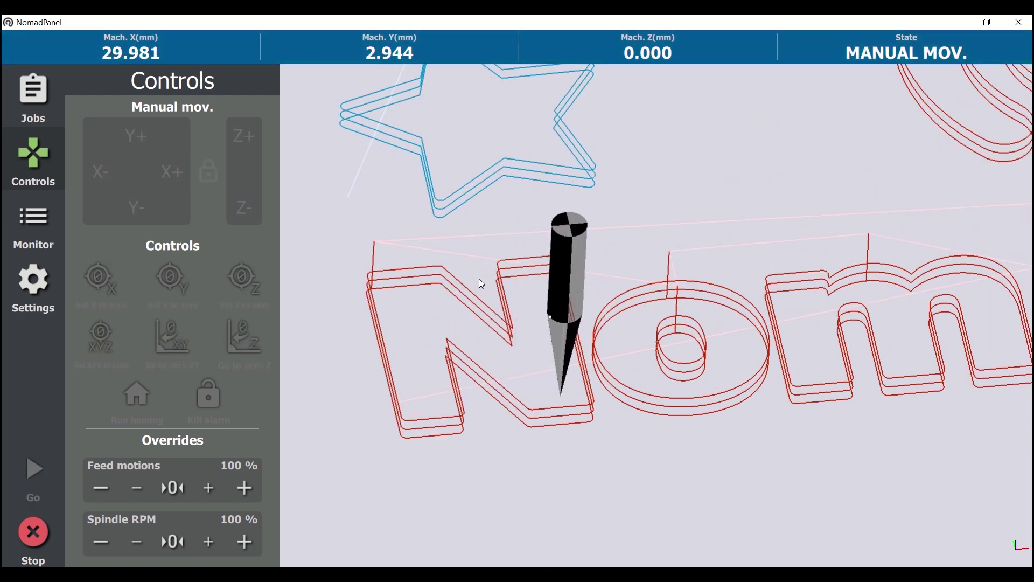
key("Left")
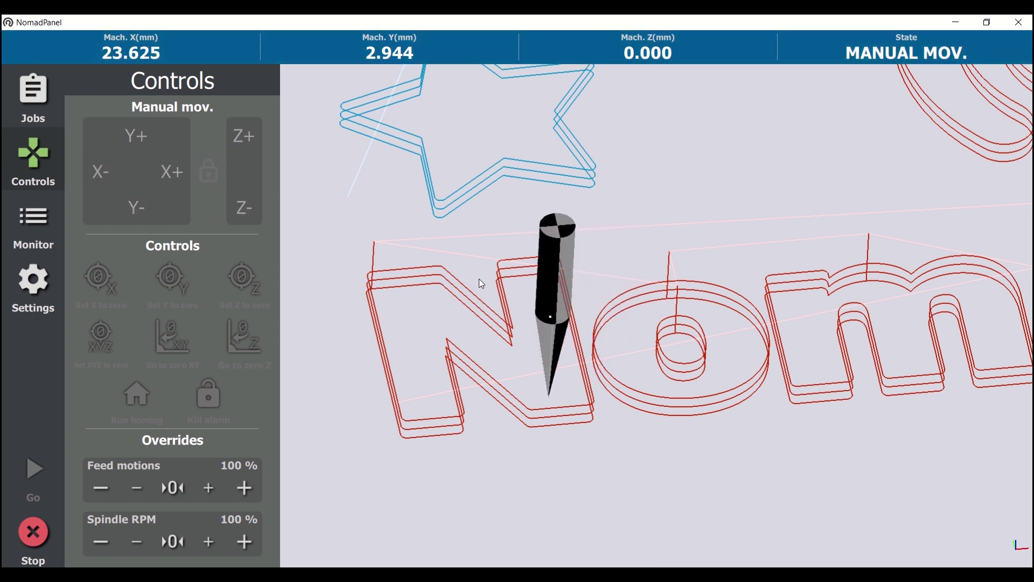
key("Up")
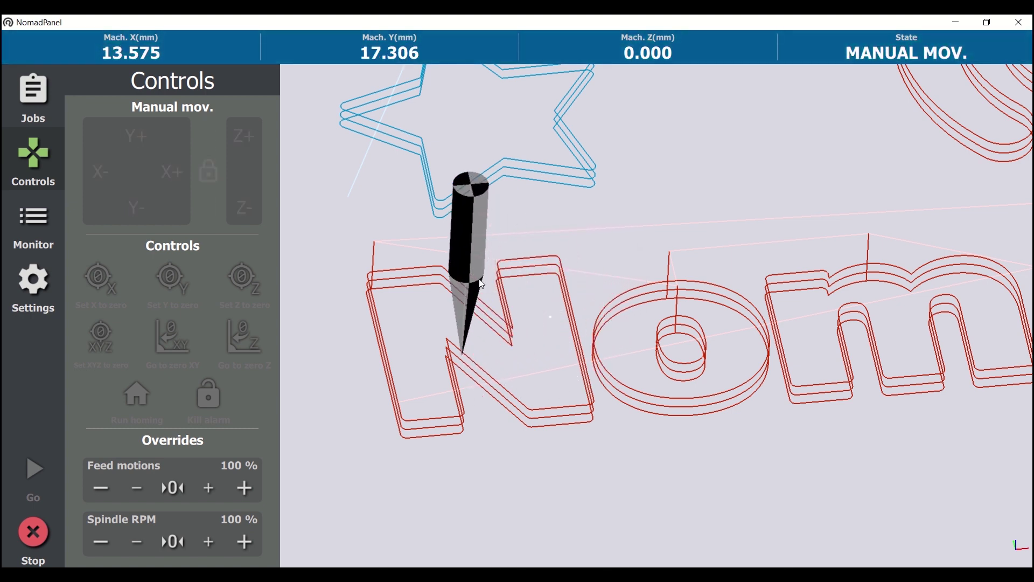
scroll(467, 273, "down", 2)
scroll(467, 273, "down", 1)
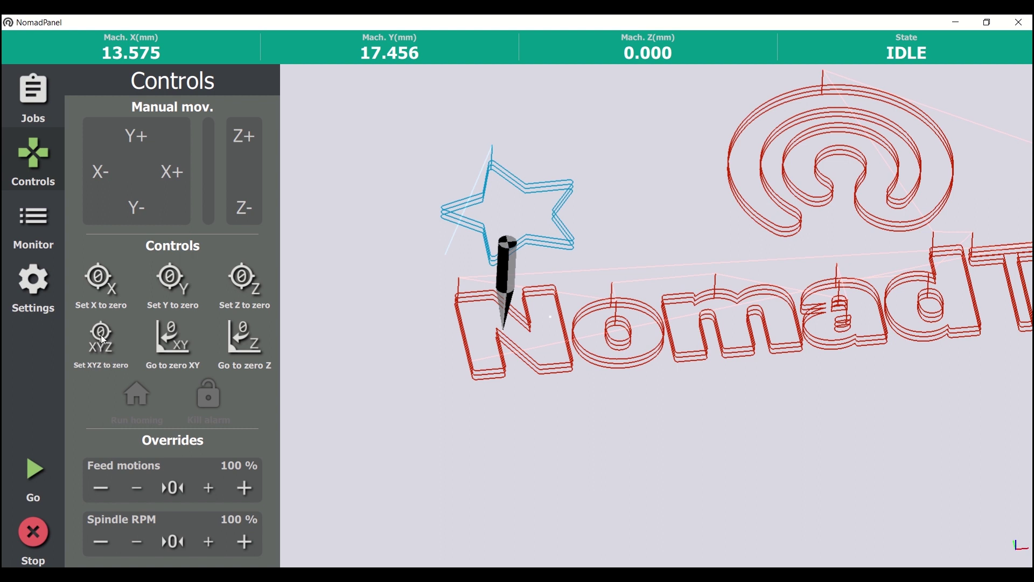
Zero XYZ at the tool position, test-jog X+ and Y+, then return to XY zero
scroll(594, 271, "down", 2)
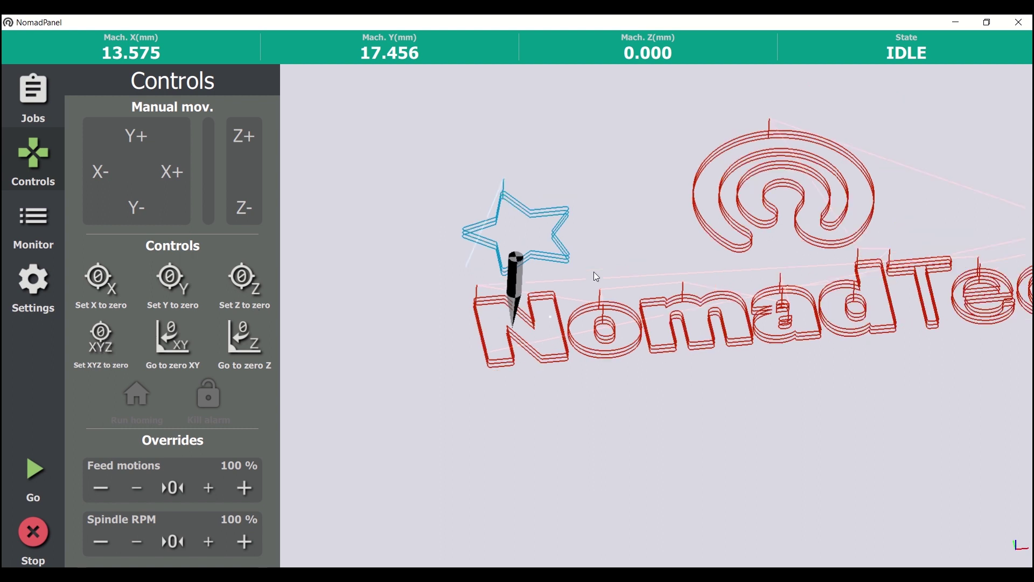
scroll(603, 276, "up", 2)
left_click_drag(603, 276, 559, 276)
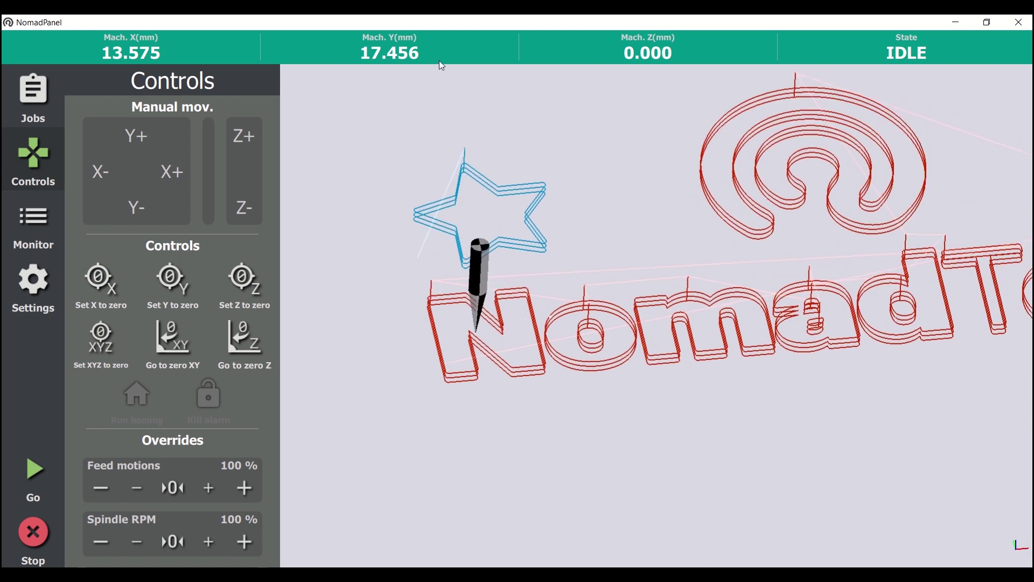
left_click(102, 332)
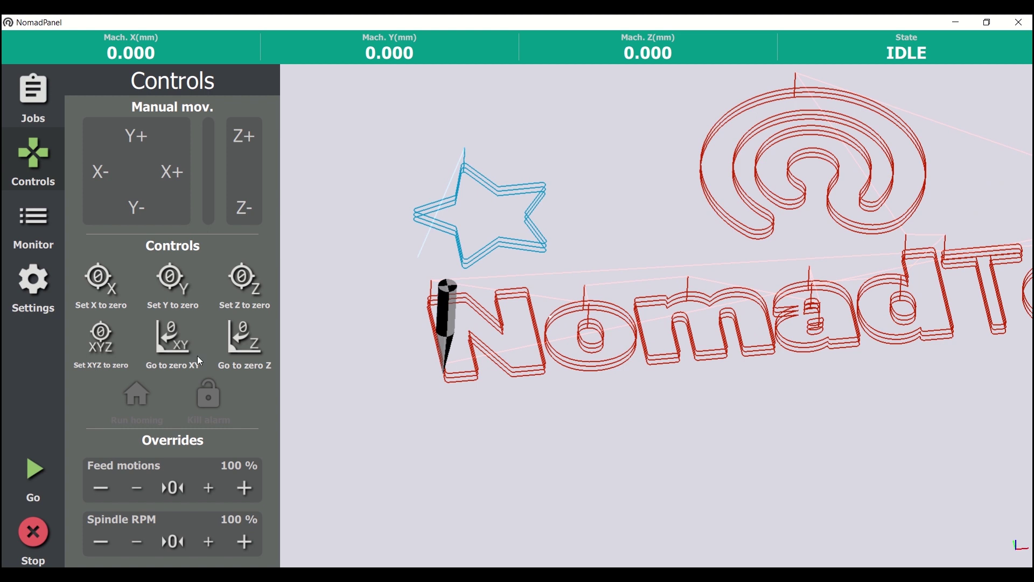
left_click(181, 180)
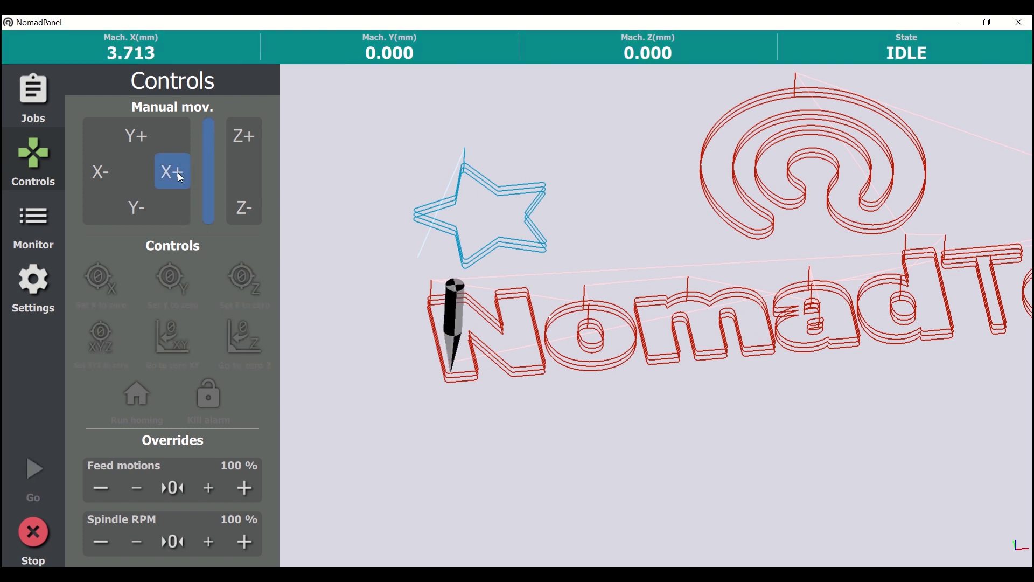
left_click(147, 141)
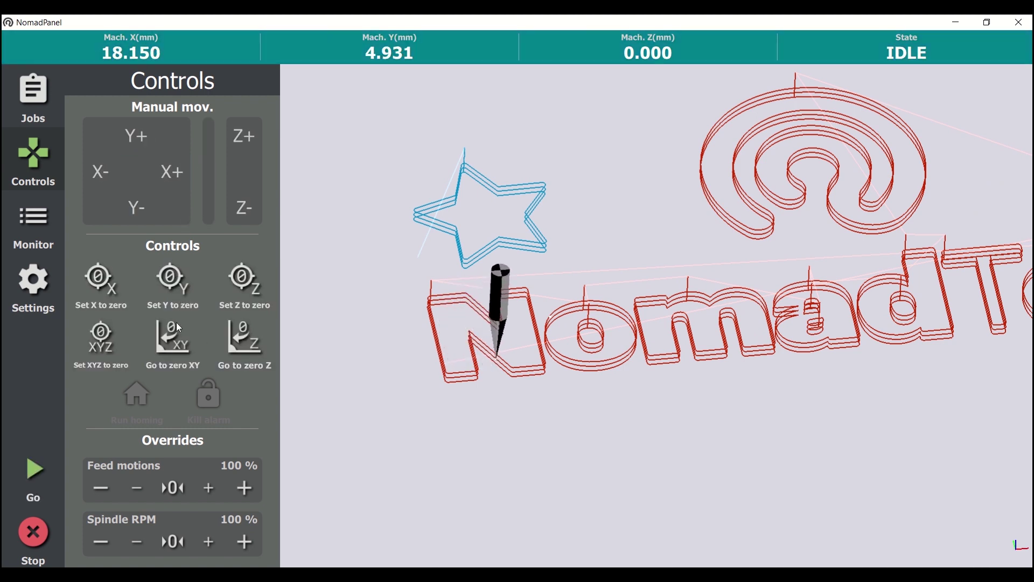
left_click(185, 350)
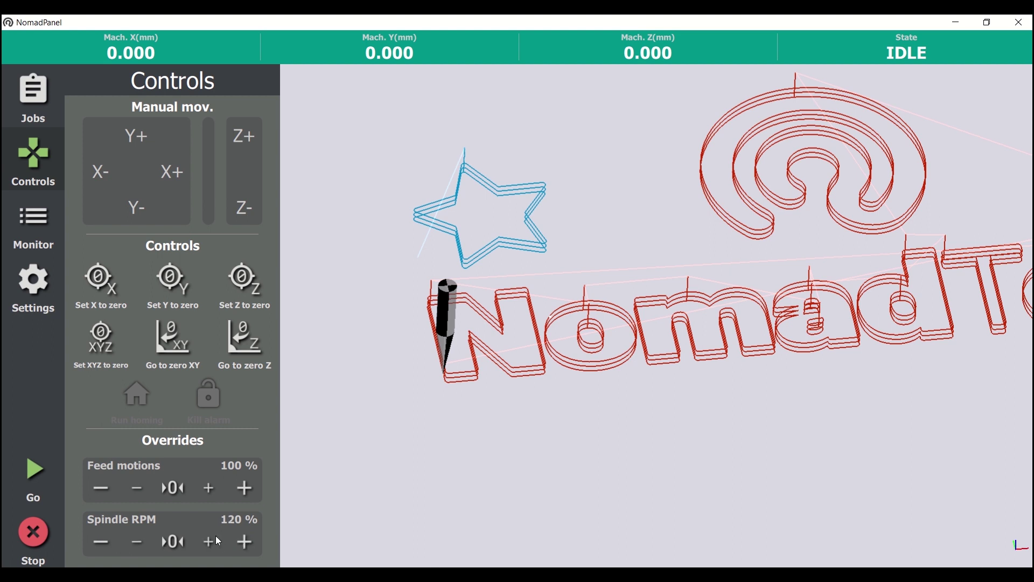
Adjust the Spindle RPM and Feed motions overrides until both read 100 %
left_click(96, 538)
left_click(97, 538)
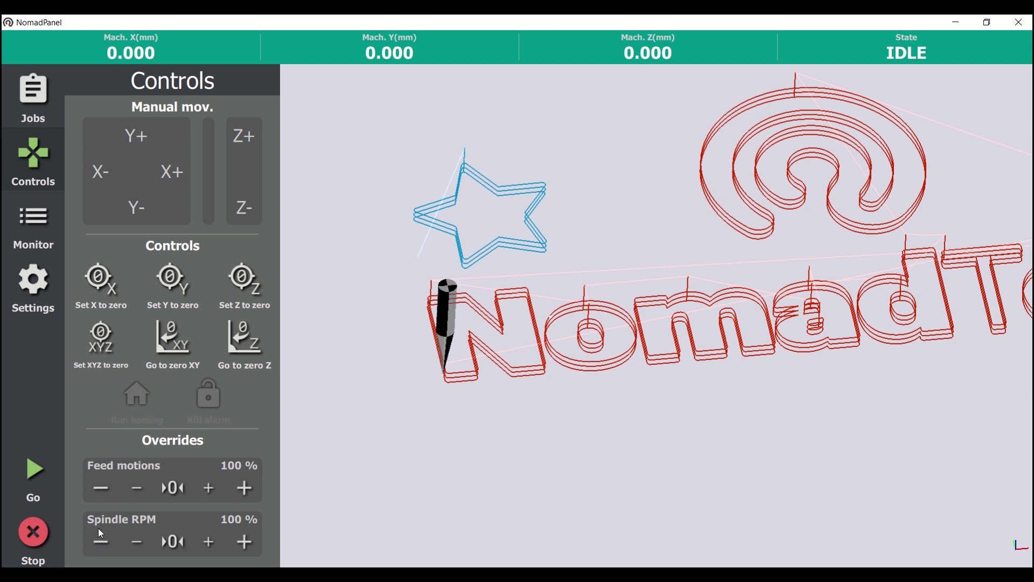
left_click(99, 481)
left_click(99, 481)
left_click(141, 488)
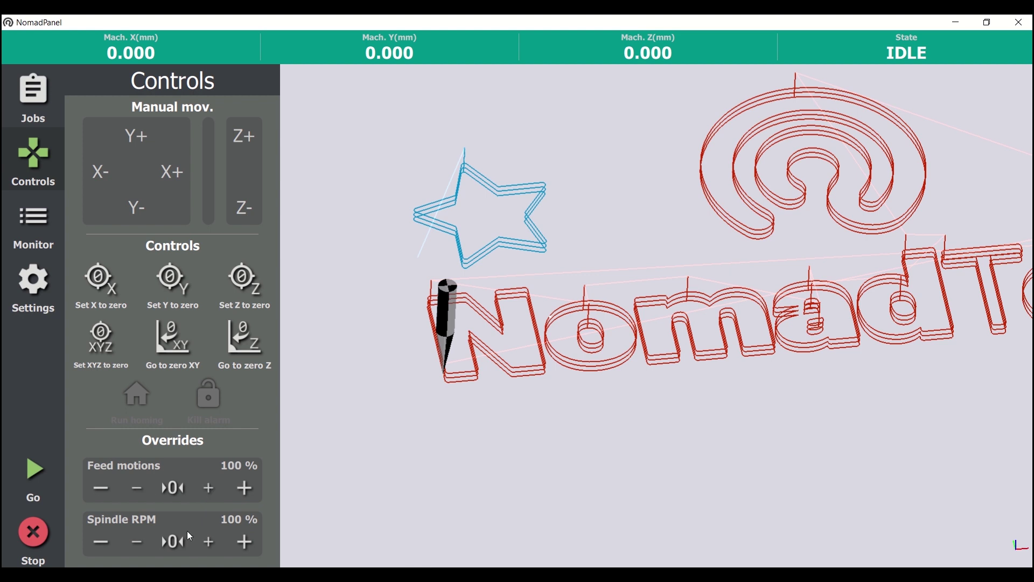
left_click(139, 538)
From the command log, send the manual rapid move G0 Y50 F2000 to bring the tool to Y 50
left_click(40, 223)
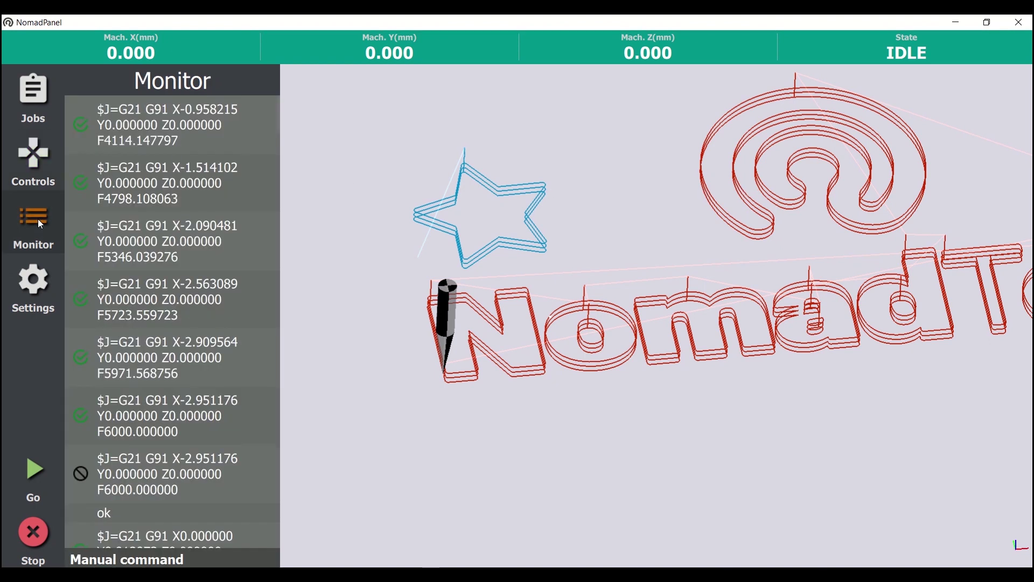
scroll(154, 253, "down", 10)
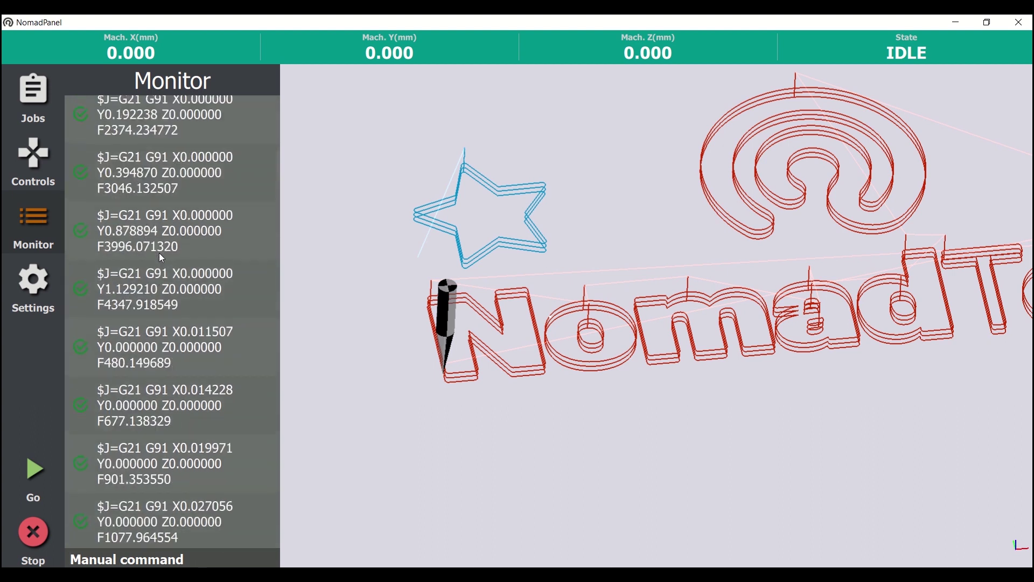
scroll(160, 253, "down", 15)
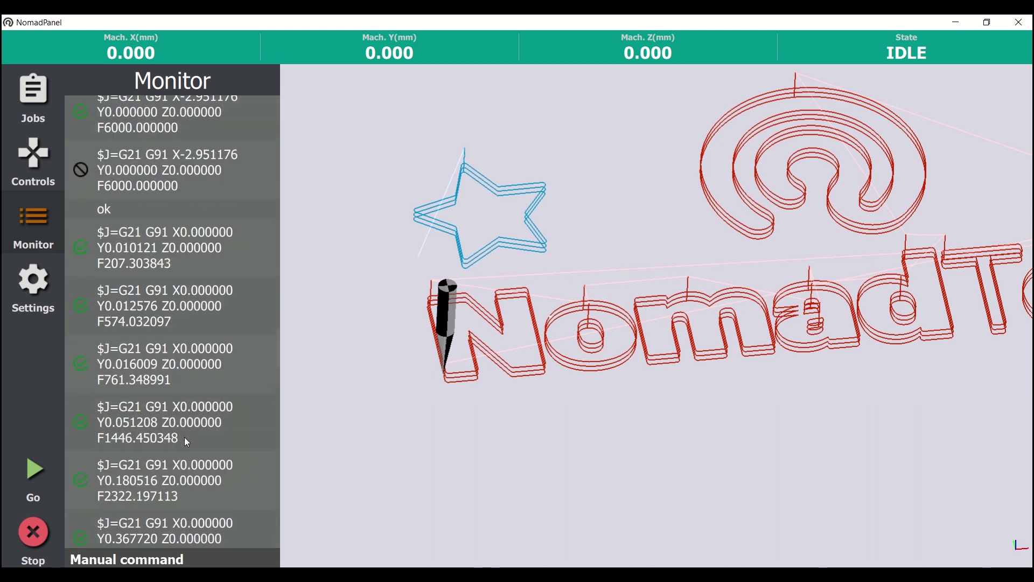
scroll(188, 474, "down", 10)
left_click(170, 560)
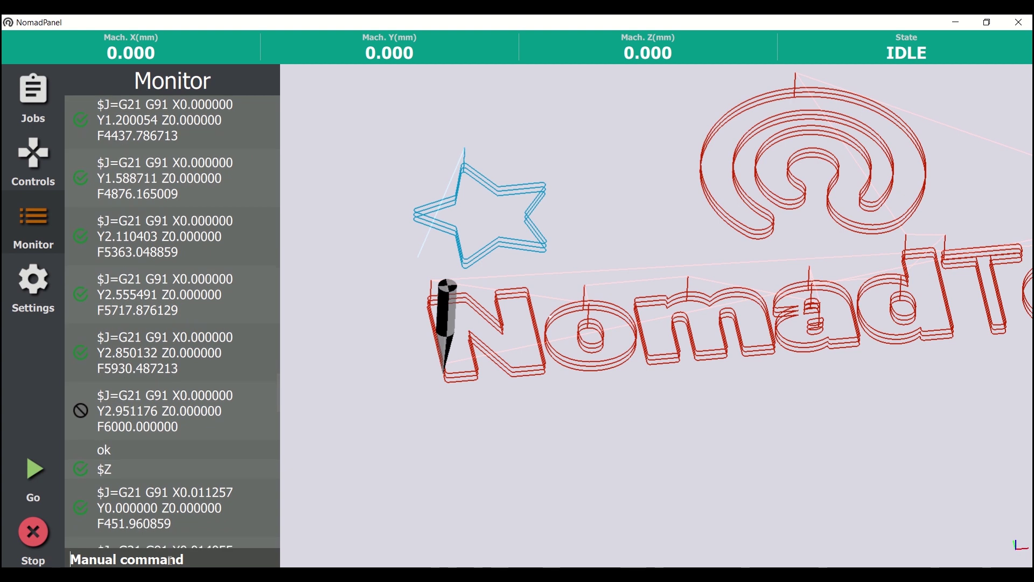
type("G0 Y")
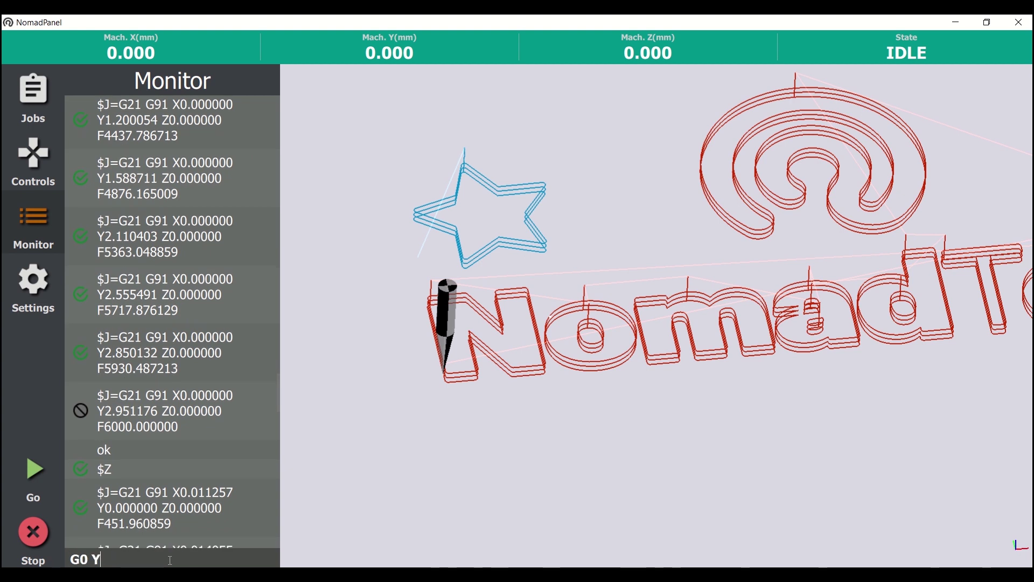
type("50 F2000")
key("Return")
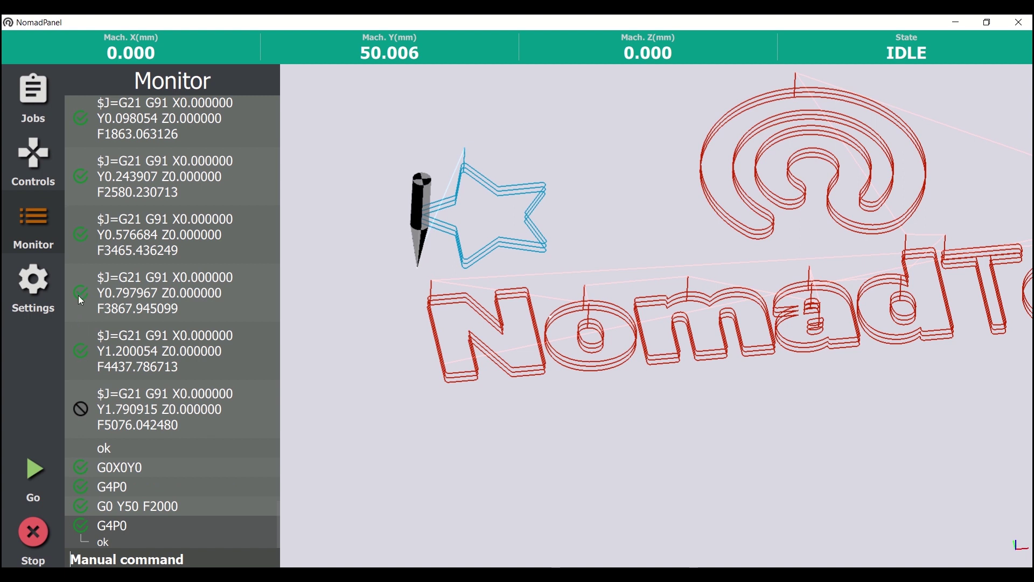
Check the LogoNomad job's origin X, Y and Z values in the Jobs list
left_click(39, 107)
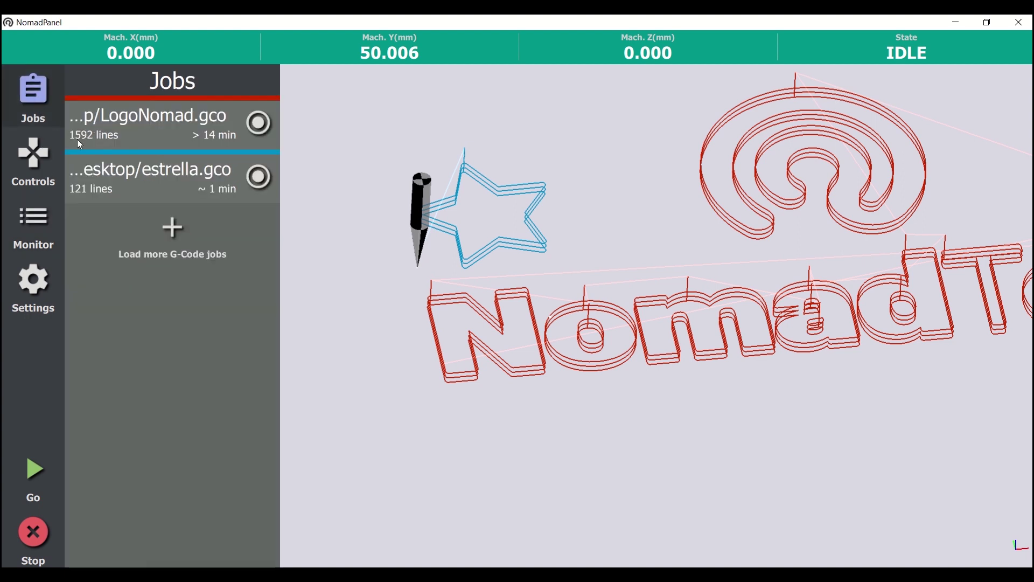
left_click(153, 128)
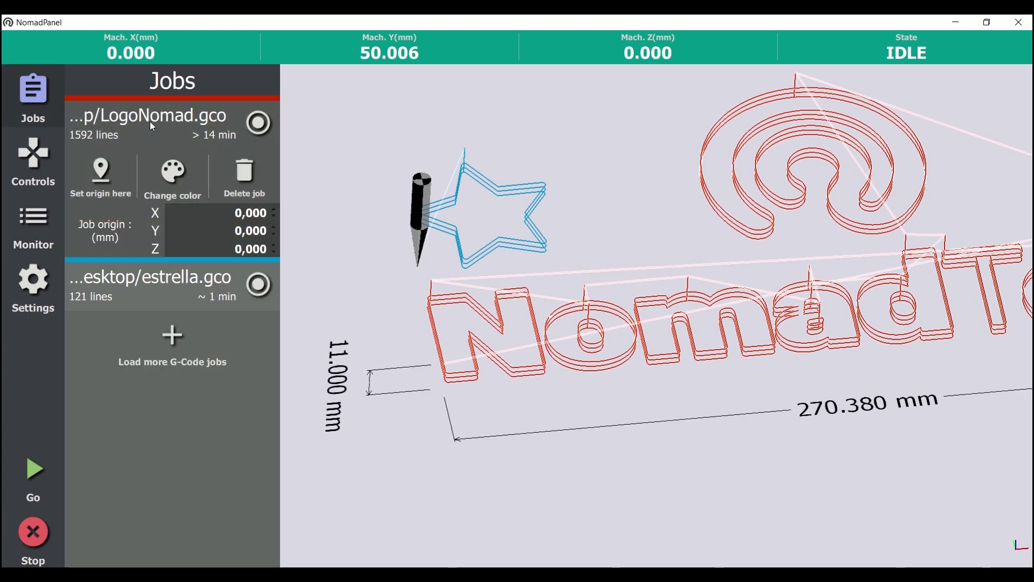
left_click(228, 211)
left_click(247, 229)
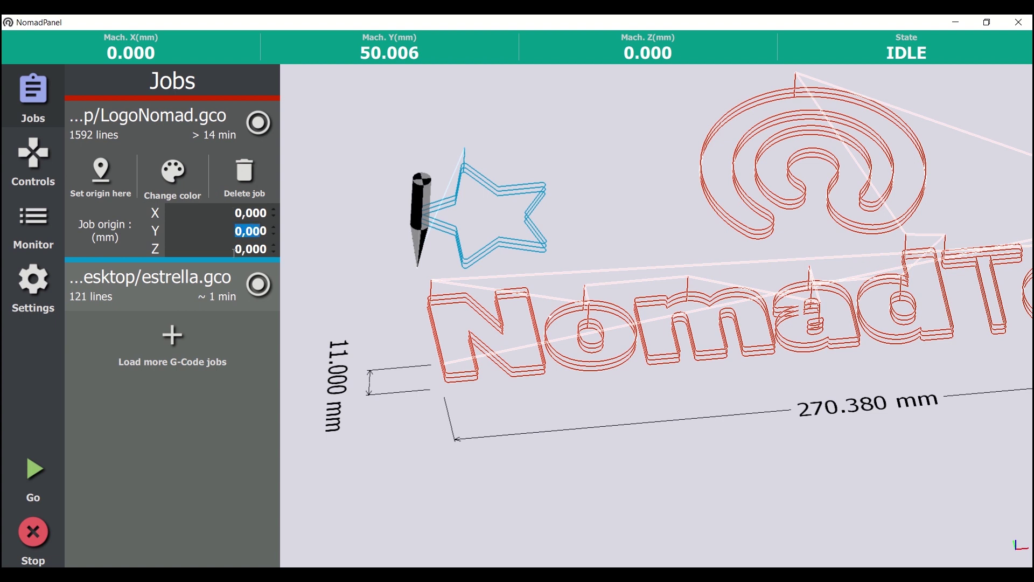
left_click(214, 243)
left_click(37, 163)
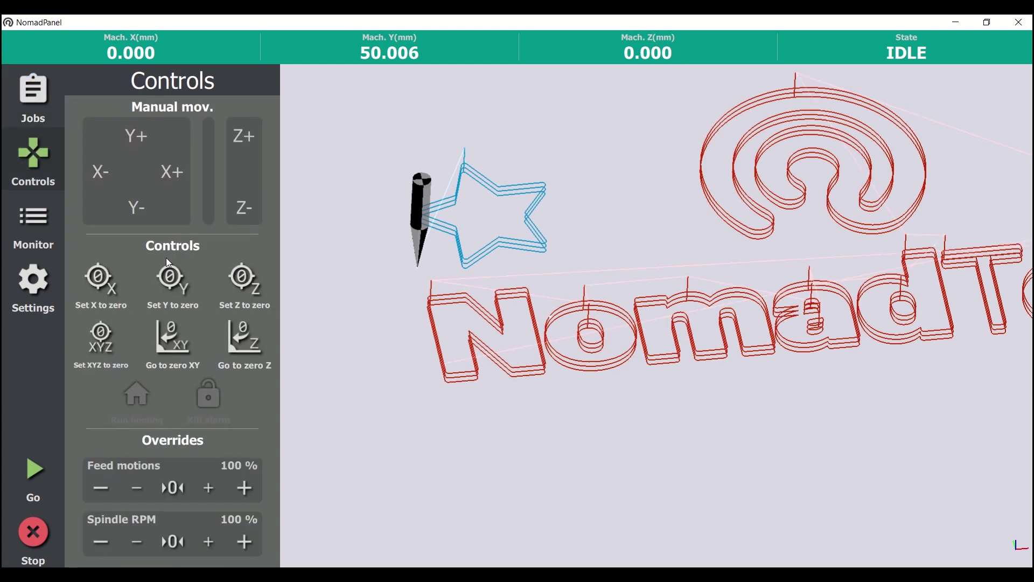
Send the machine to XY zero, start the LogoNomad job, then pause and resume it once
left_click(157, 339)
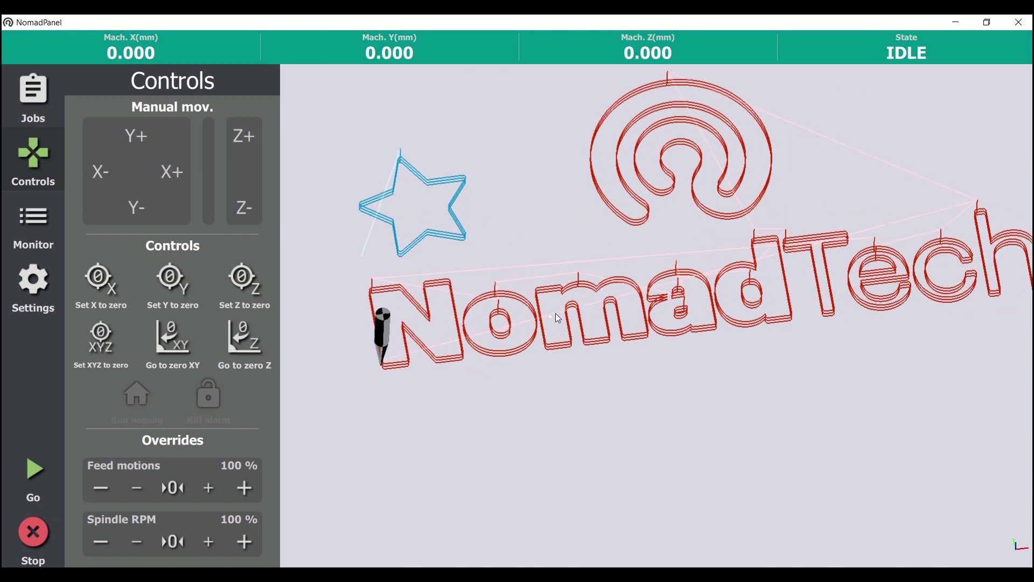
left_click(30, 476)
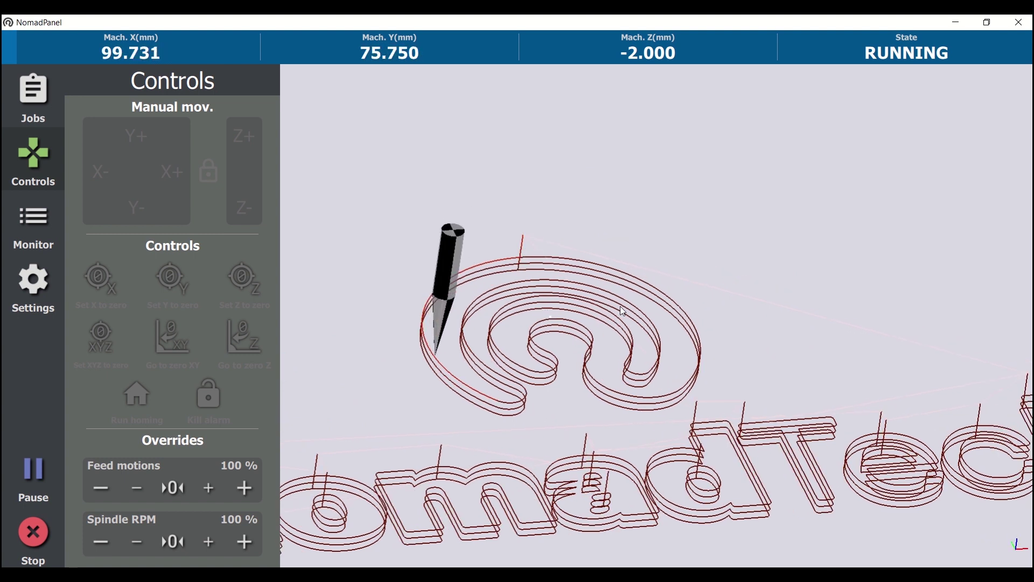
scroll(609, 308, "up", 5)
left_click_drag(608, 308, 663, 333)
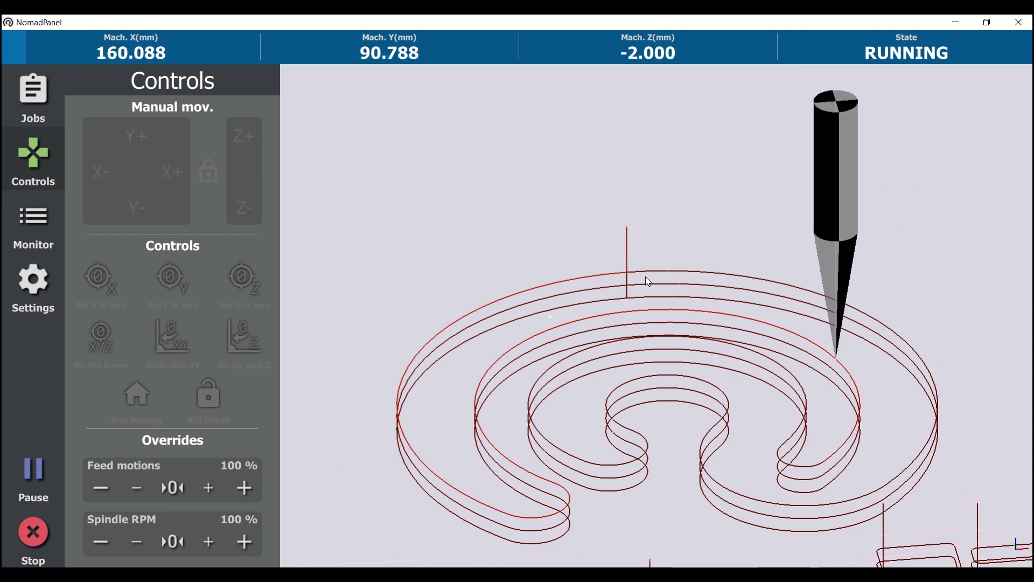
scroll(623, 264, "down", 3)
scroll(620, 261, "down", 3)
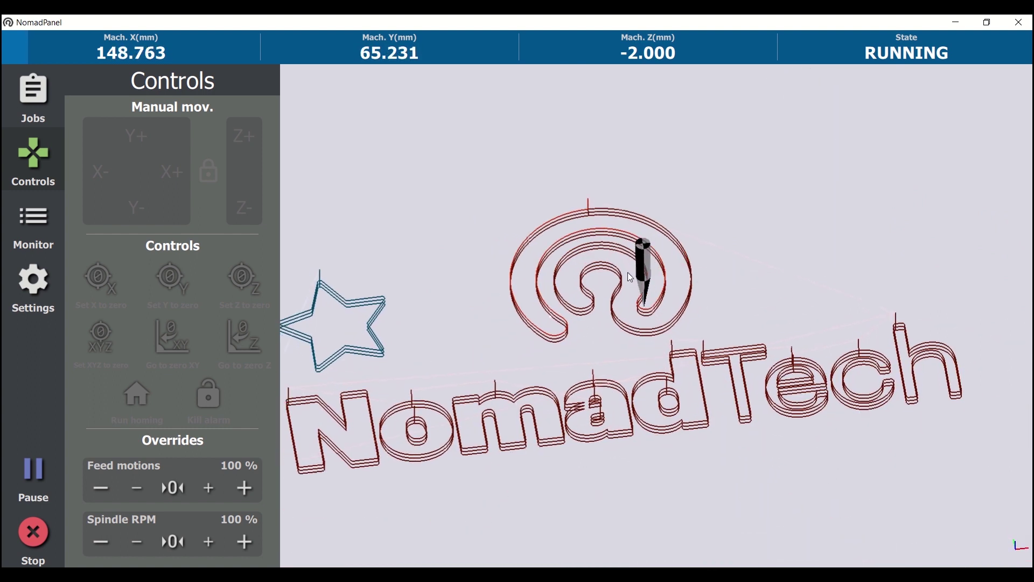
left_click(30, 480)
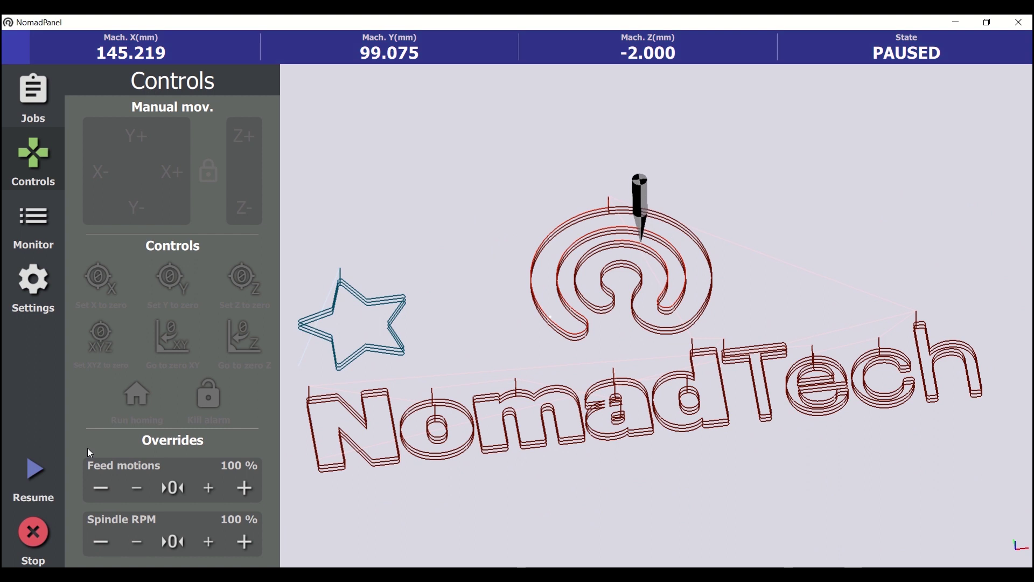
left_click(31, 472)
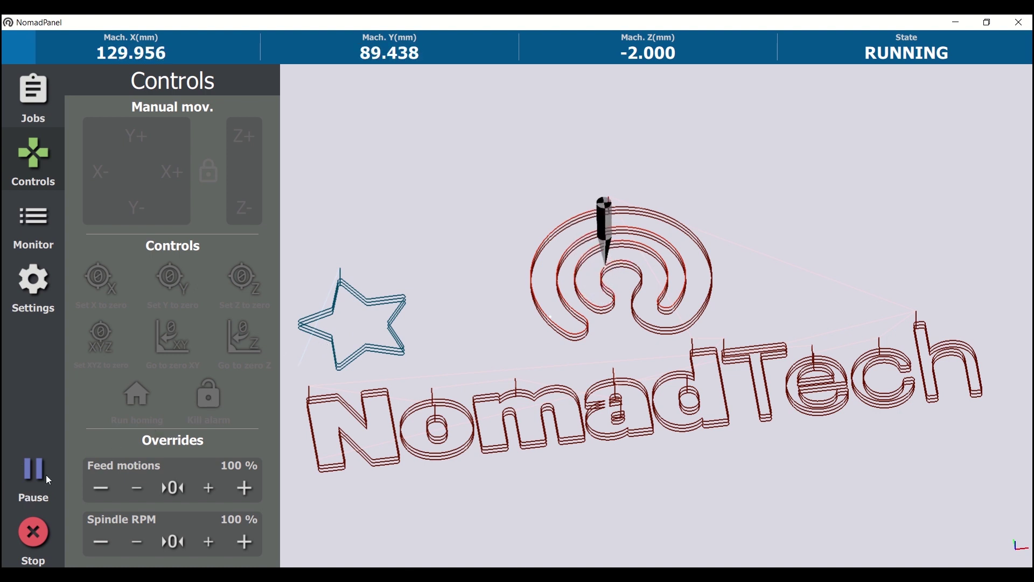
Emergency-stop the job, dismiss the Emerg. Stop message, and kill the alarm to return to IDLE
left_click(33, 533)
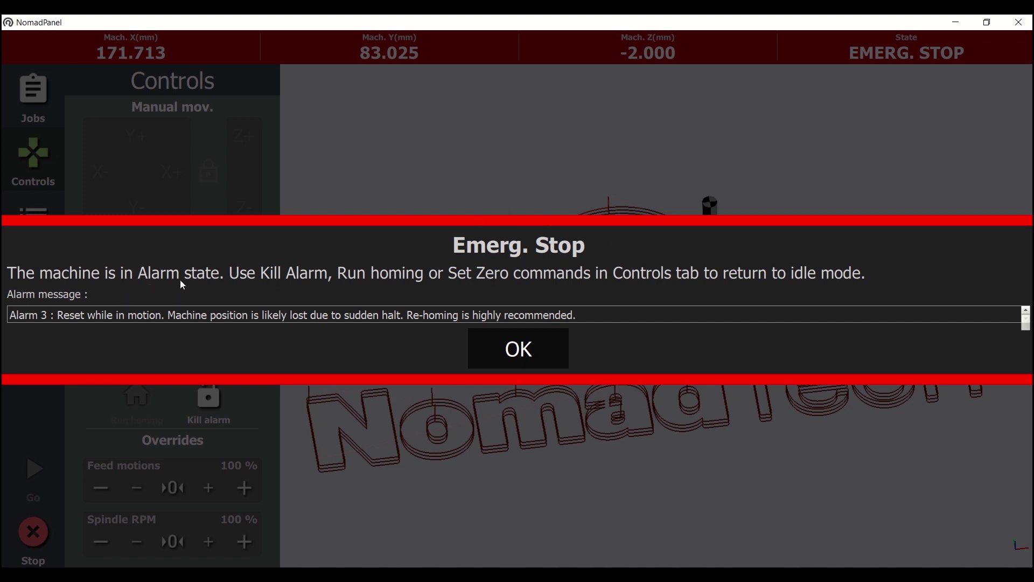
left_click(515, 340)
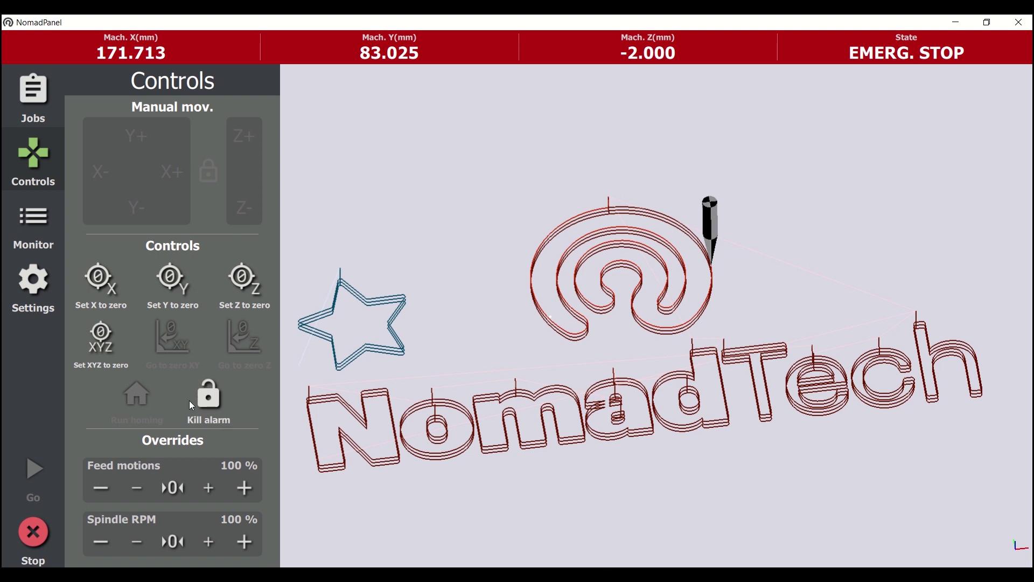
left_click(211, 397)
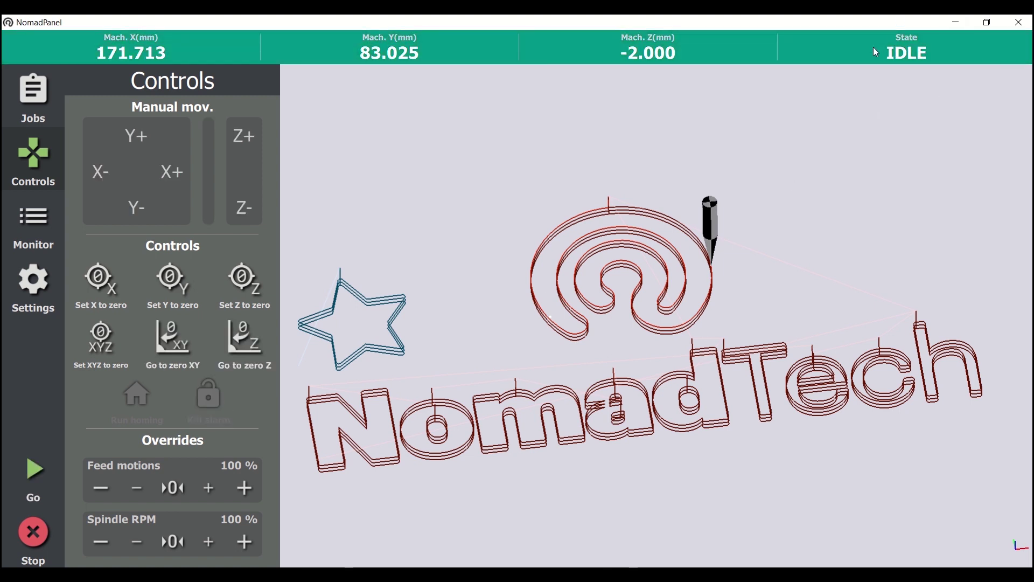
In the Jobs list, disable LogoNomad.gco so only the estrella job will run
left_click(46, 100)
left_click(260, 124)
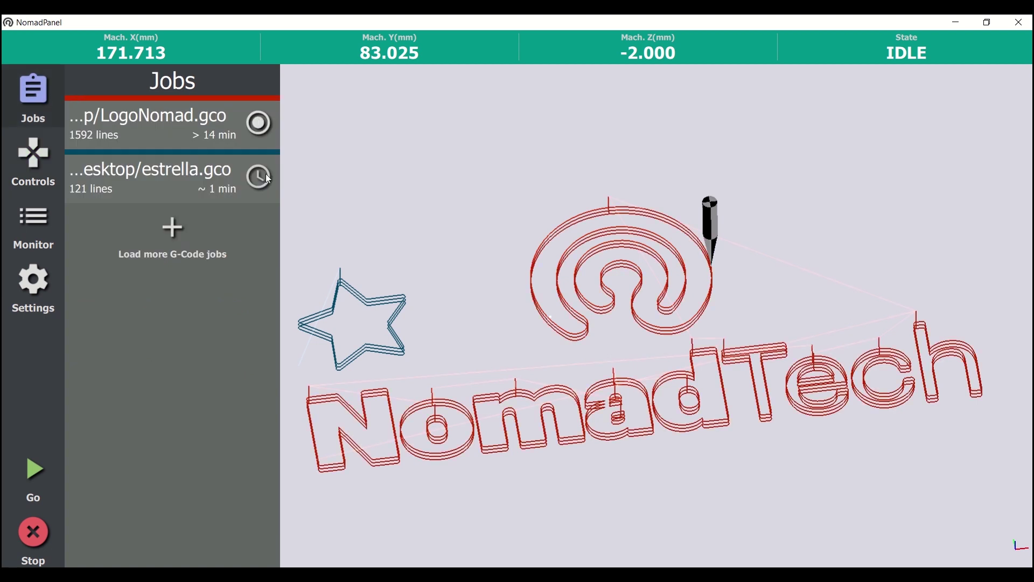
left_click(266, 181)
left_click_drag(388, 339, 496, 319)
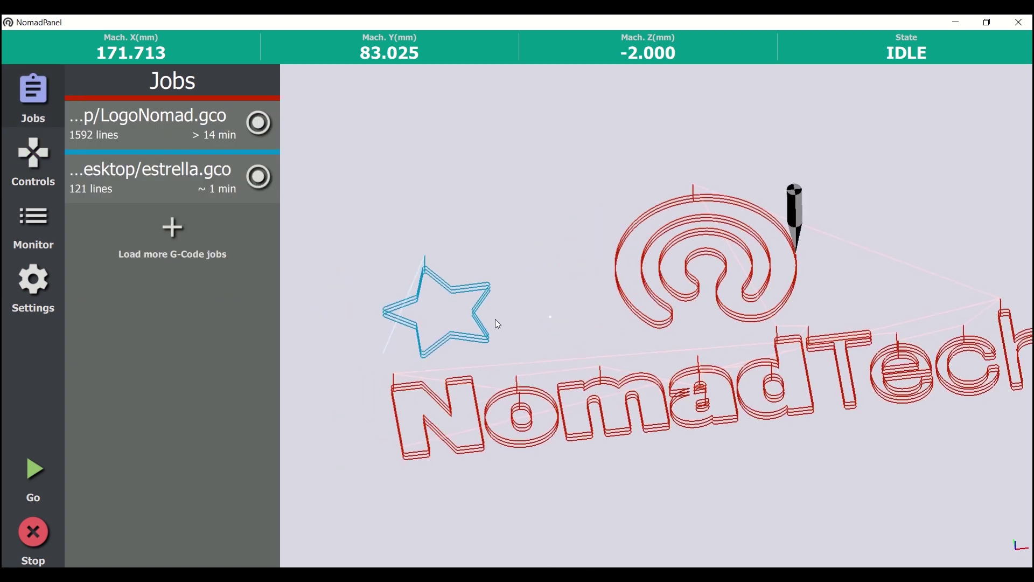
left_click(46, 94)
left_click(39, 92)
left_click(257, 142)
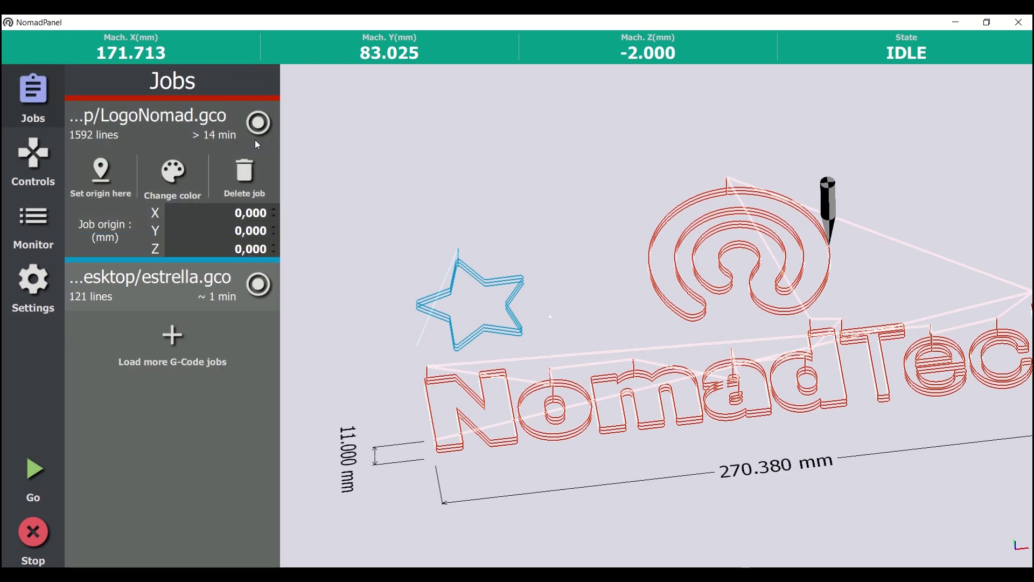
left_click(264, 129)
Raise the estrella job's origin Y to 51 mm and start the job
left_click(190, 283)
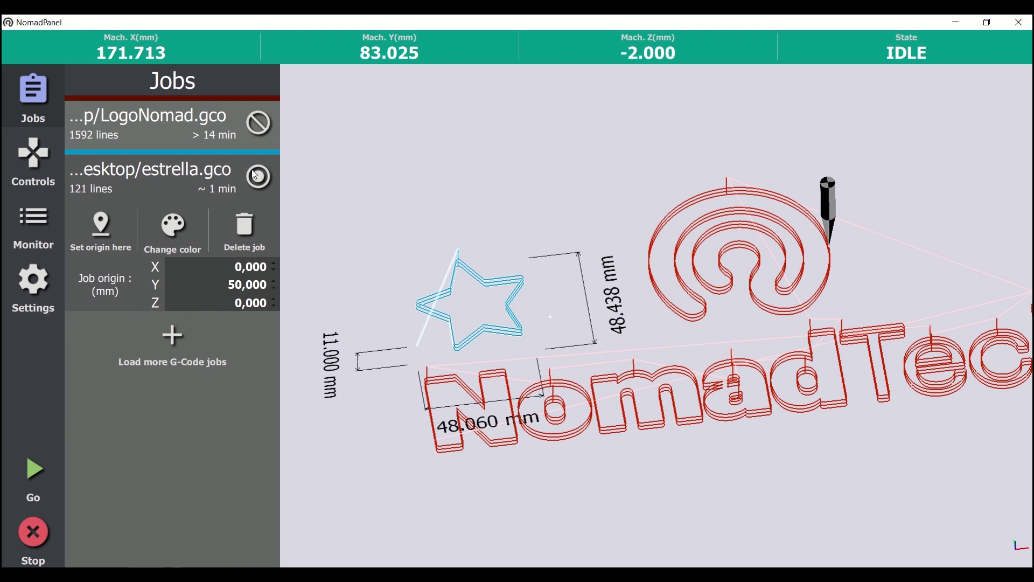
left_click(242, 267)
left_click(226, 286)
key("Tab")
left_click_drag(226, 285, 256, 284)
key("Up")
left_click(42, 468)
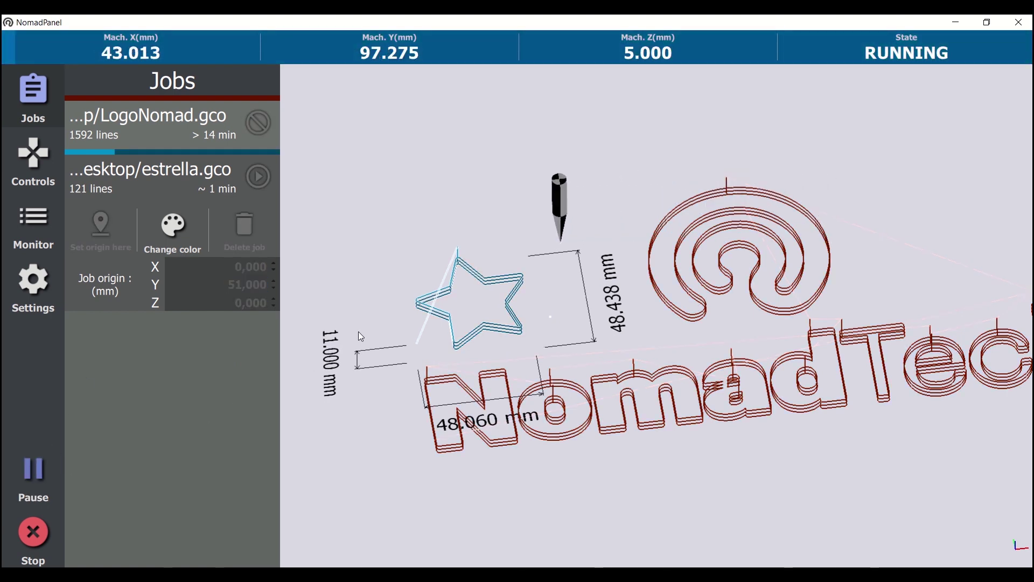
Wait for the estrella star job to finish and acknowledge the All jobs completed notice
scroll(549, 273, "up", 2)
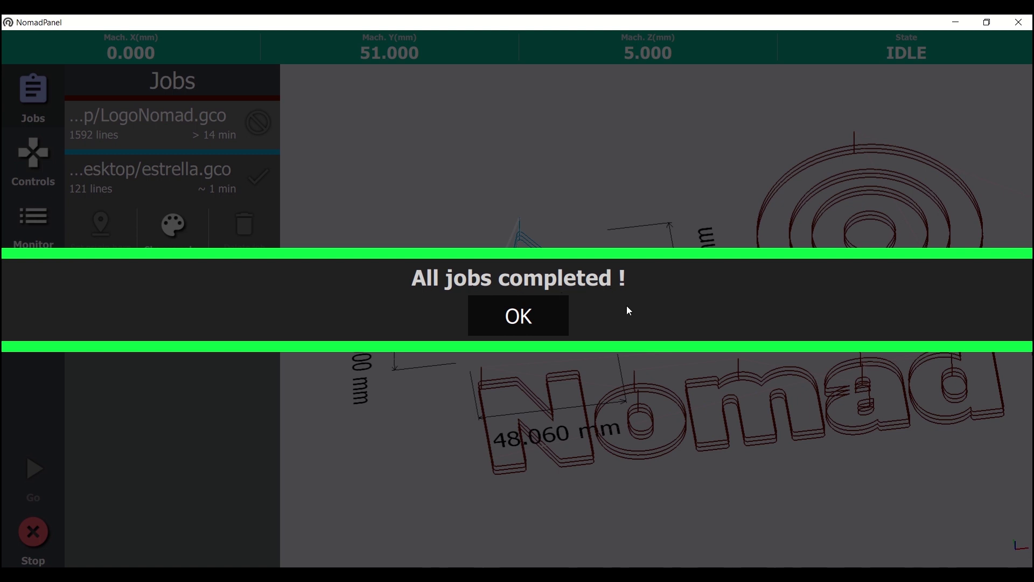
left_click(523, 318)
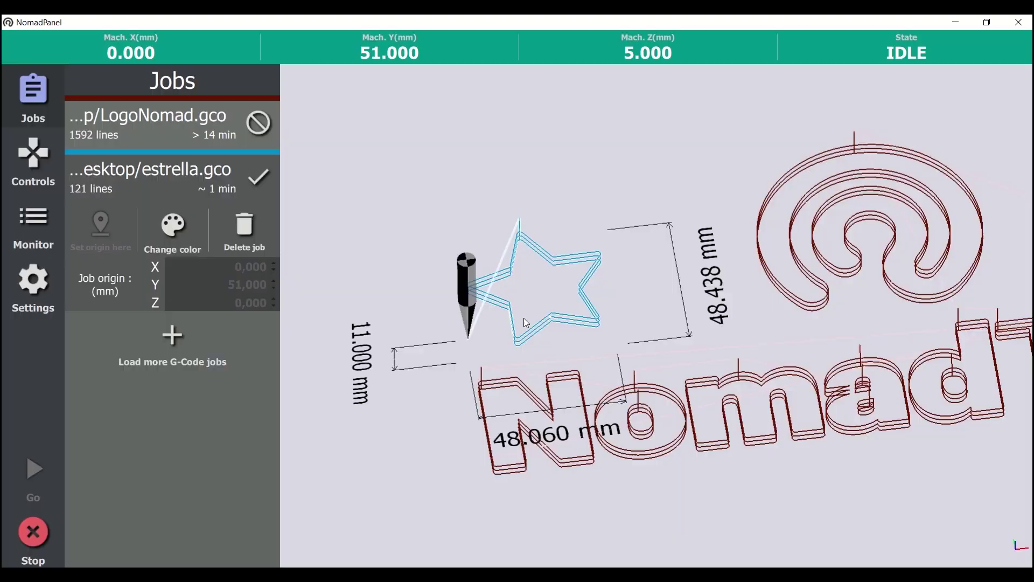